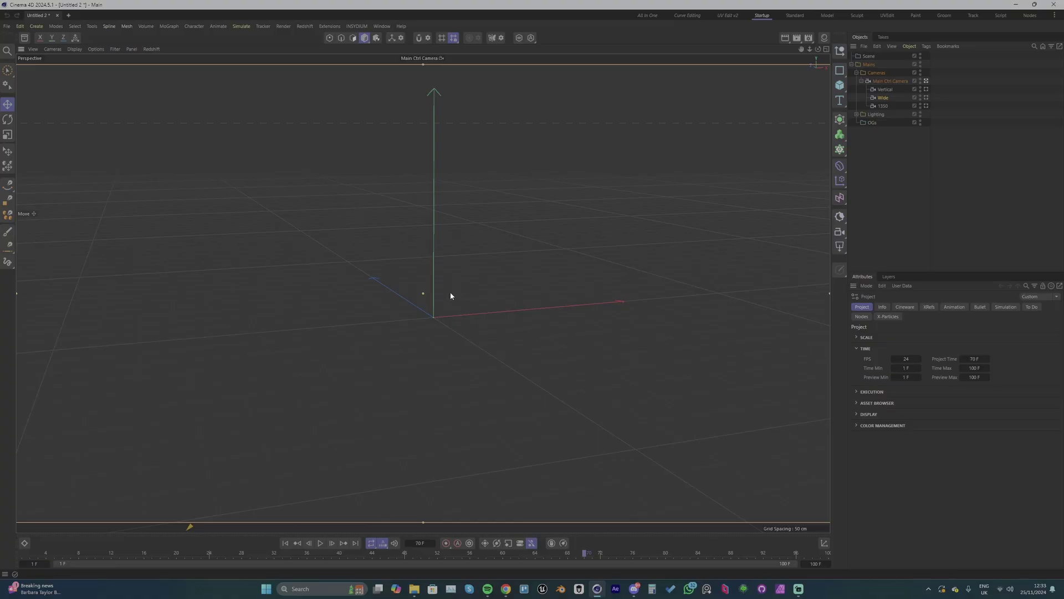
# Add a plane at the scene origin and display it with Gouraud Shading (Lines) so its segments show.
pyautogui.moveTo(839, 88); pyautogui.dragTo(882, 111)
pyautogui.keyDown('alt'); pyautogui.moveTo(444, 306); pyautogui.dragTo(458, 266, button='middle'); pyautogui.keyUp('alt')
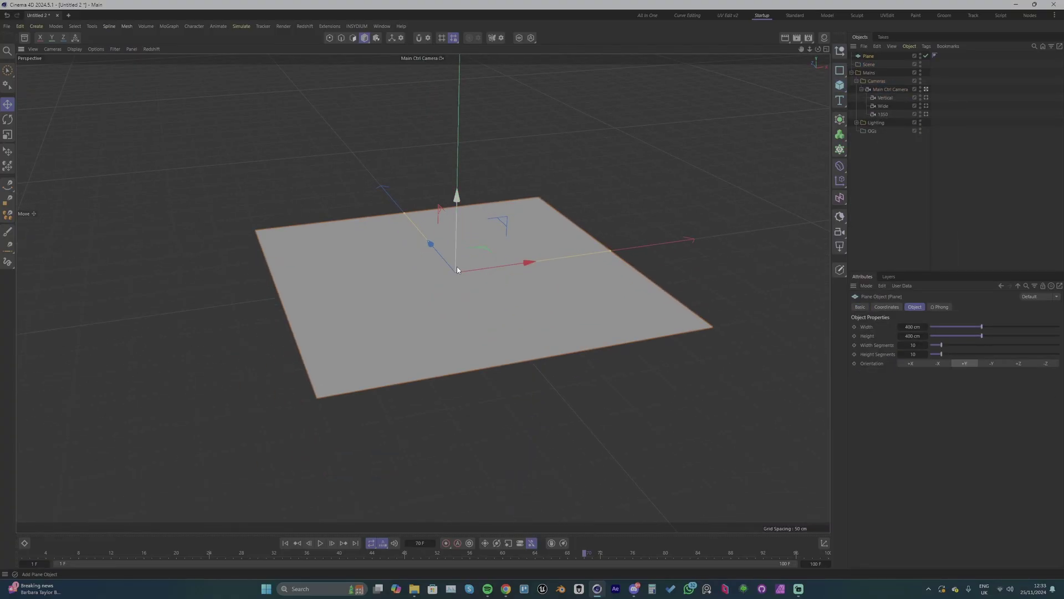
pyautogui.press('n')
pyautogui.press('b')
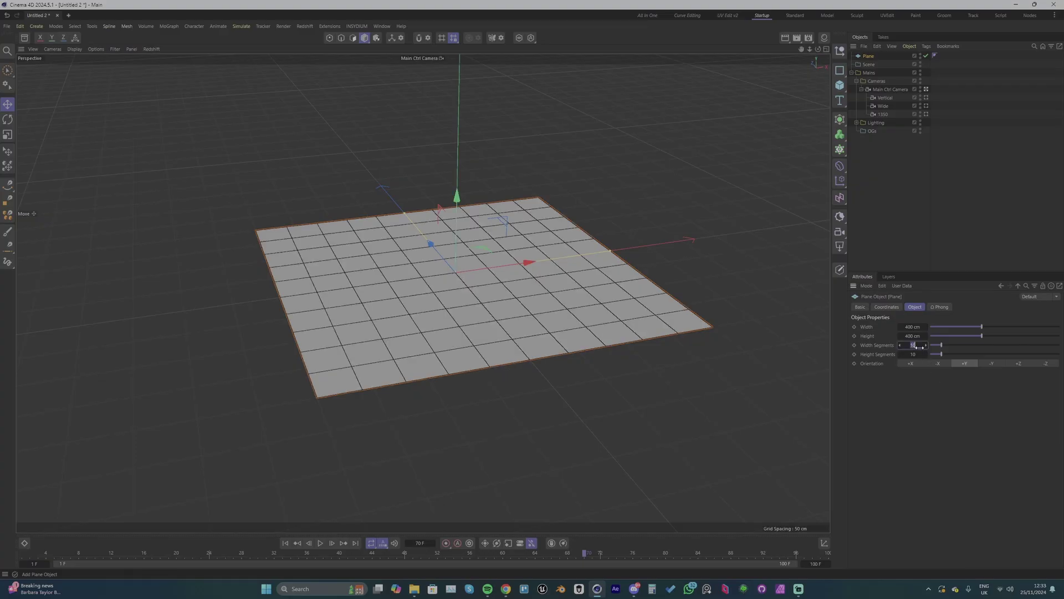
# Set the plane's width segments and height segments to 60.
pyautogui.press('Tab')
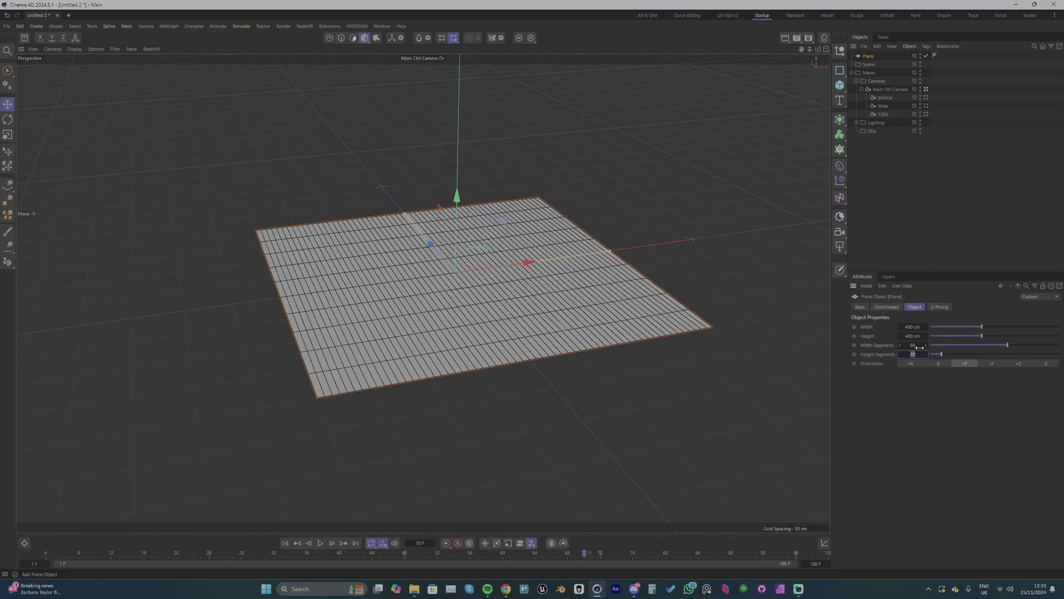
pyautogui.write('60')
pyautogui.press('Return')
pyautogui.scroll(2, 525, 308)
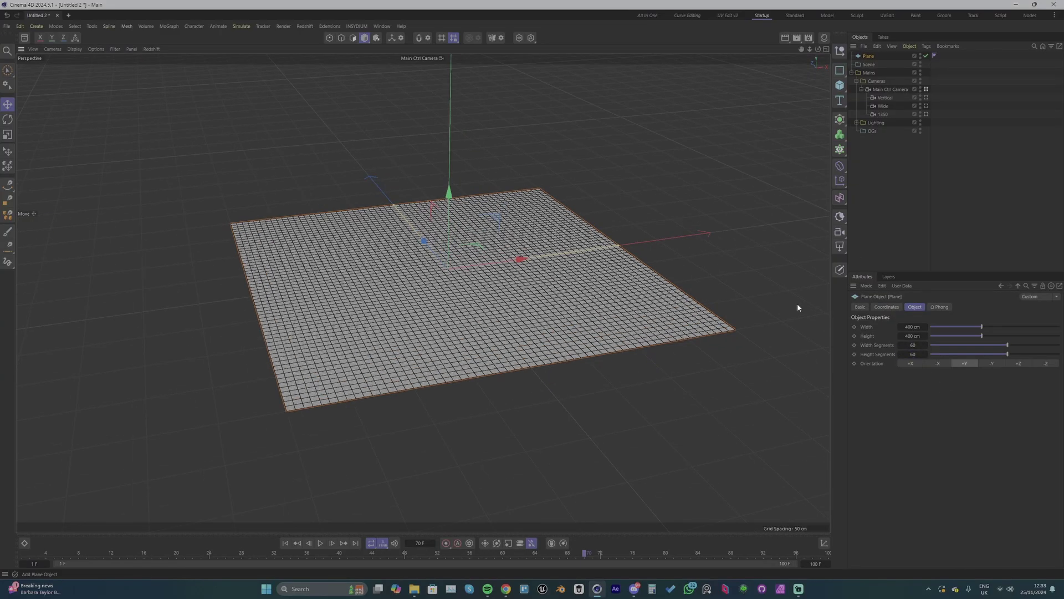
pyautogui.keyDown('alt'); pyautogui.moveTo(513, 273); pyautogui.dragTo(509, 248); pyautogui.keyUp('alt')
pyautogui.keyDown('alt'); pyautogui.moveTo(509, 248); pyautogui.dragTo(508, 291, button='middle'); pyautogui.keyUp('alt')
pyautogui.keyDown('alt'); pyautogui.moveTo(508, 289); pyautogui.dragTo(512, 298); pyautogui.keyUp('alt')
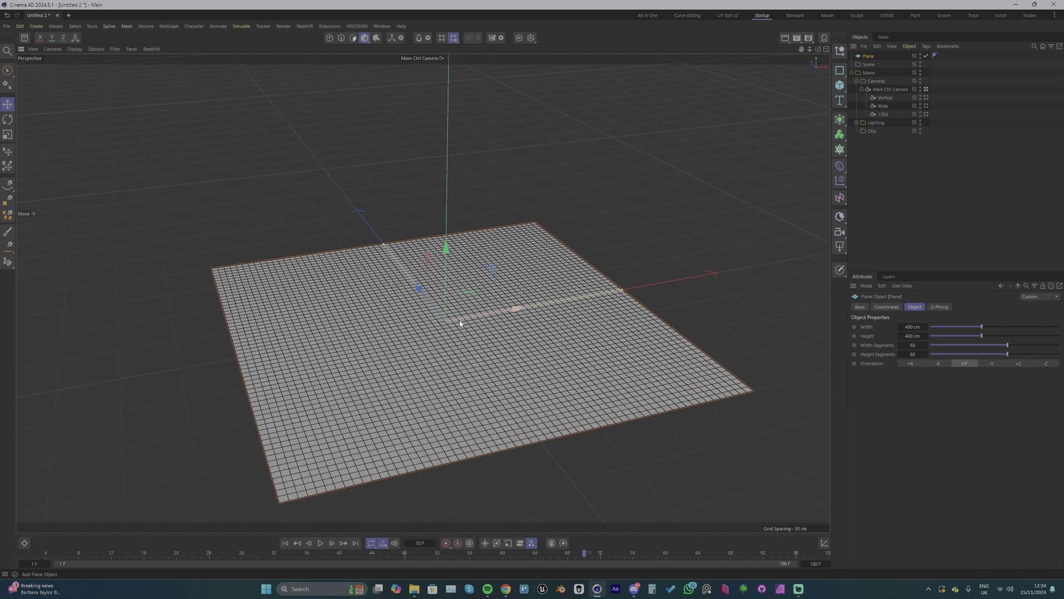
# Apply a Cloth simulation tag to the plane.
pyautogui.rightClick(867, 56)
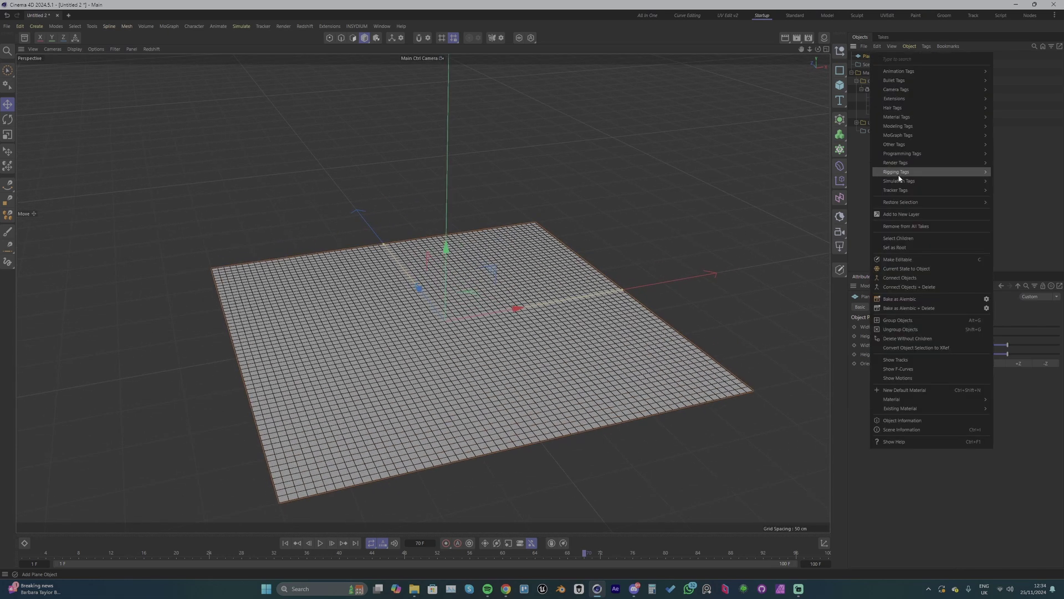
pyautogui.moveTo(942, 181)
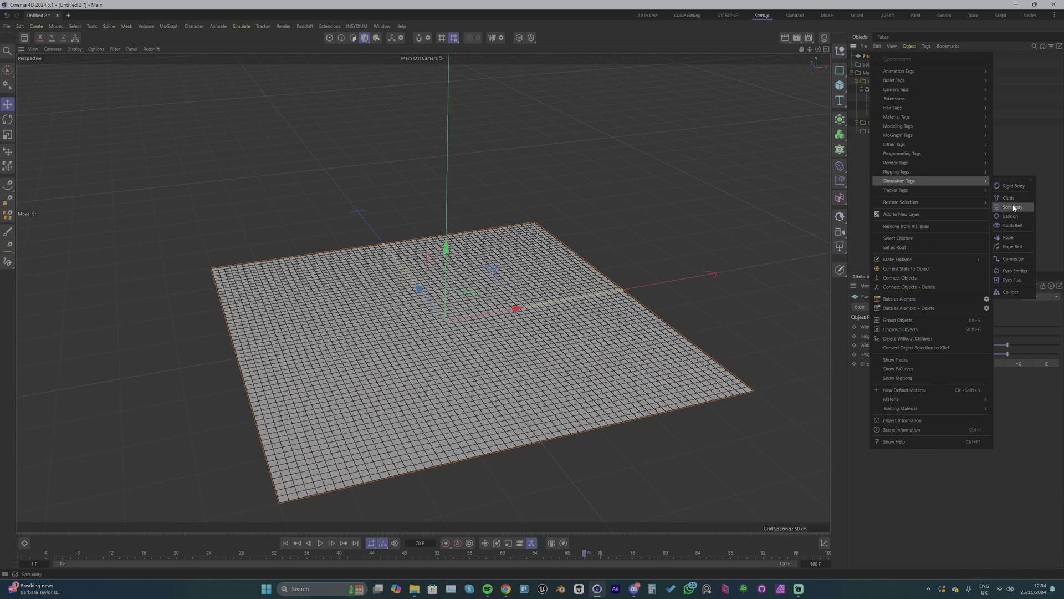
pyautogui.click(1014, 206)
# Add a Turbulence force to the scene.
pyautogui.click(241, 26)
pyautogui.moveTo(287, 42)
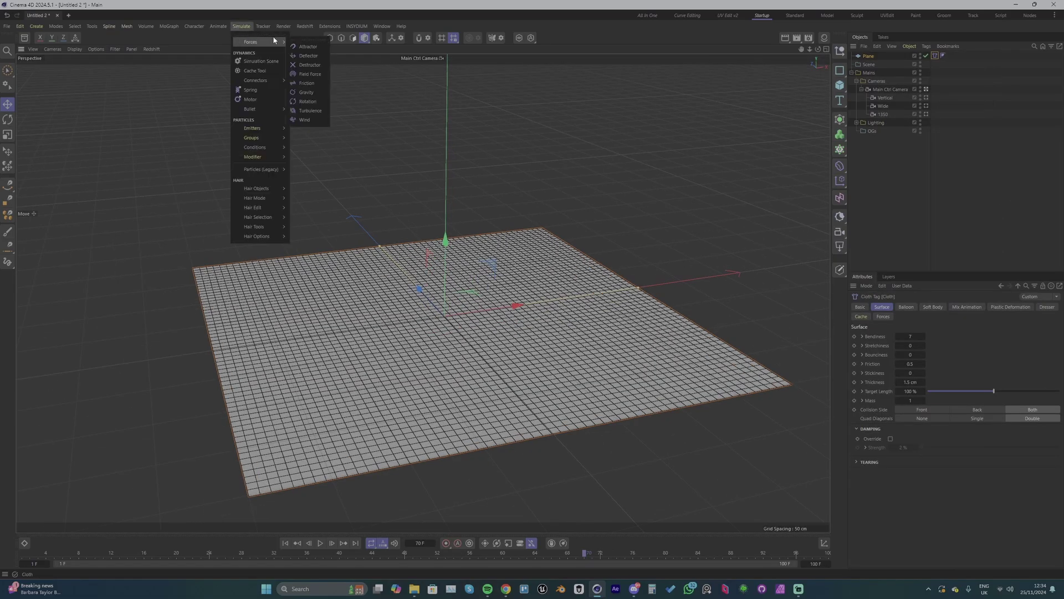
pyautogui.click(308, 111)
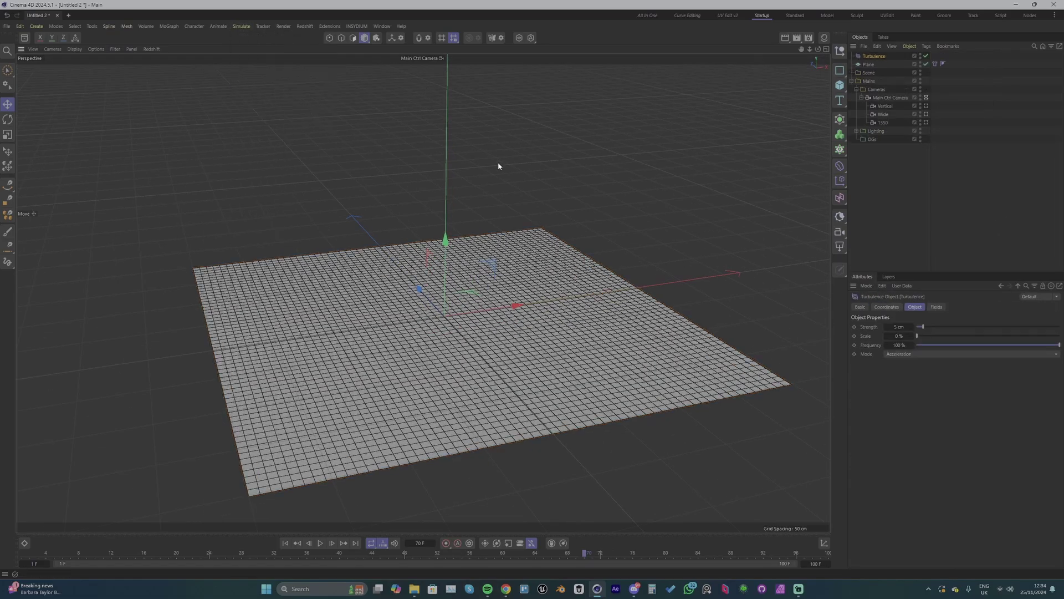
# Open the project's simulation scene settings, and give the turbulence a strength of 3 cm and a scale of 59.68%.
pyautogui.click(811, 315)
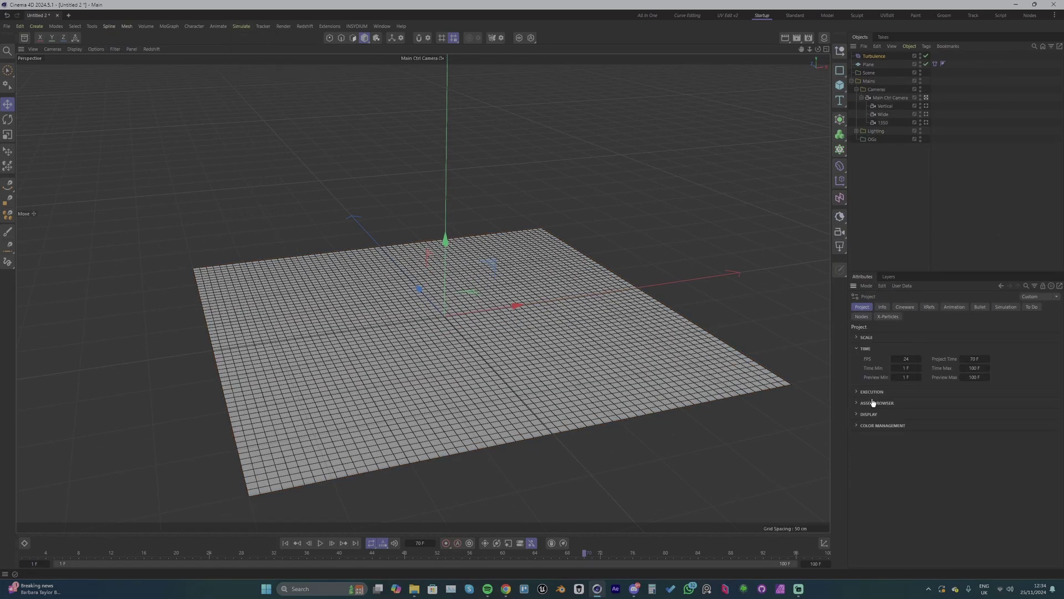
pyautogui.click(1004, 307)
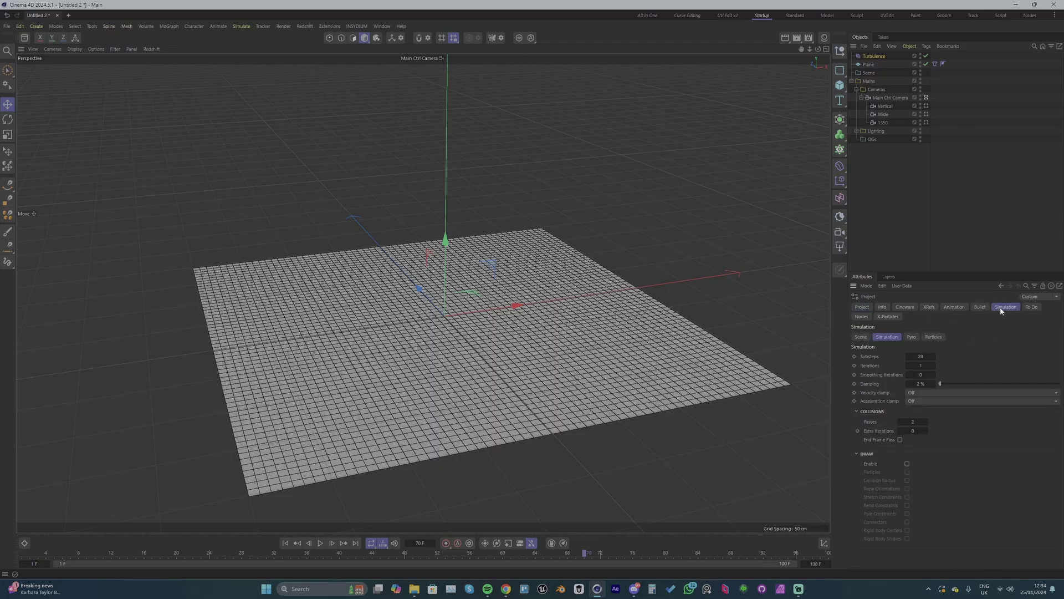
pyautogui.click(861, 337)
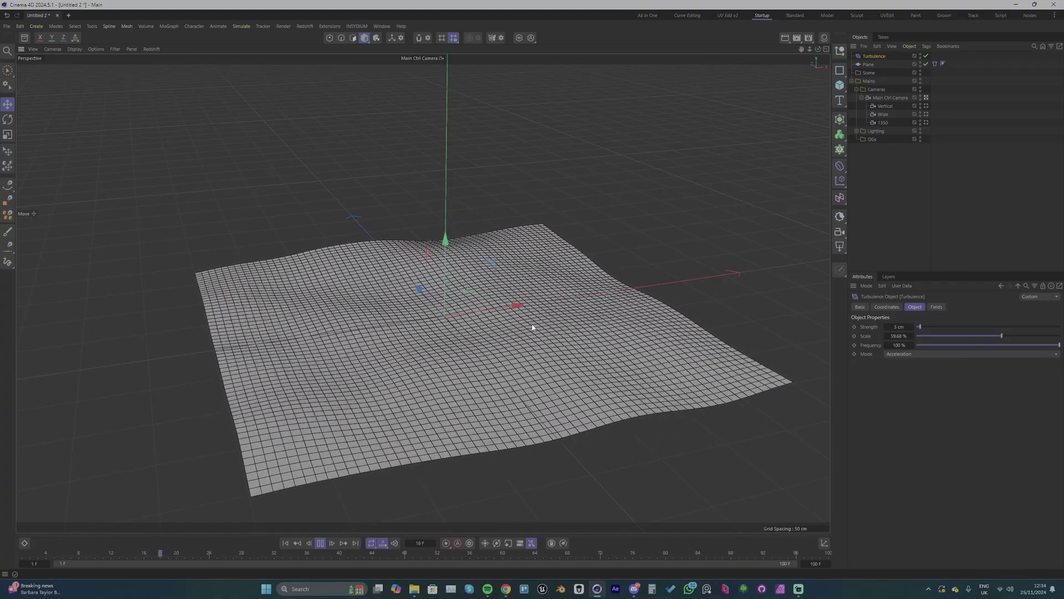
# Extend the timeline to 200 frames and play the cloth simulation.
pyautogui.press('F8')
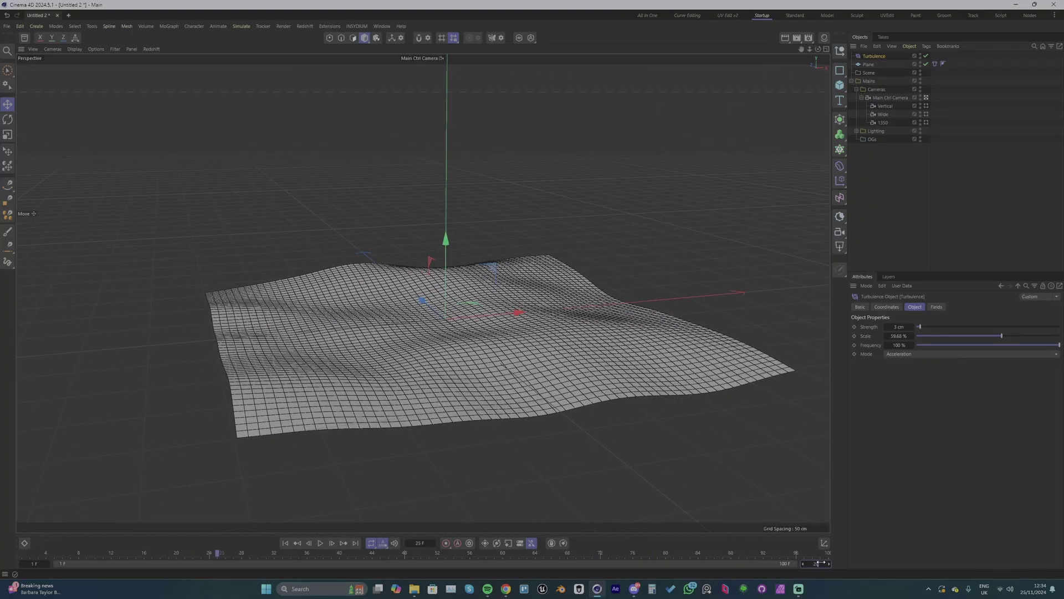
pyautogui.press('F8')
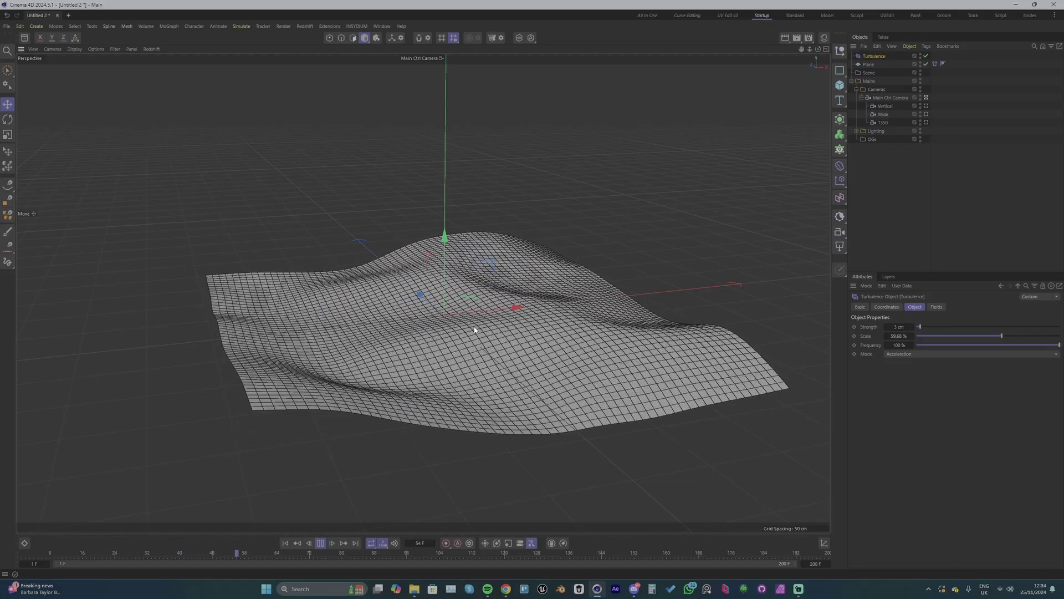
# Place the plane in a linear Cloner with 19 cm vertical spacing and move the Cloth tag from the plane onto the cloner.
pyautogui.click(868, 65)
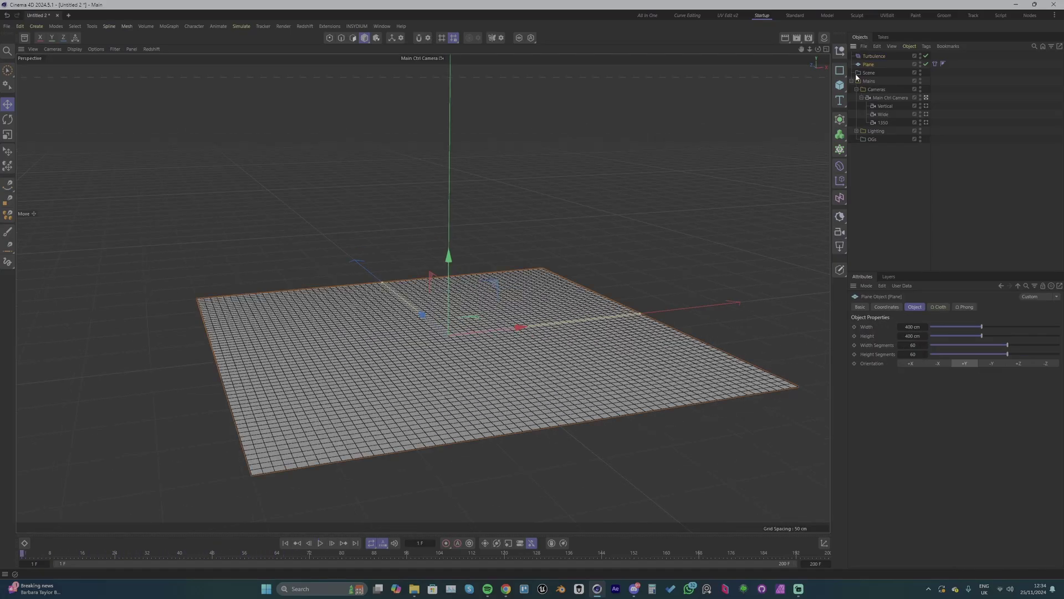
pyautogui.keyDown('alt'); pyautogui.click(840, 149); pyautogui.keyUp('alt')
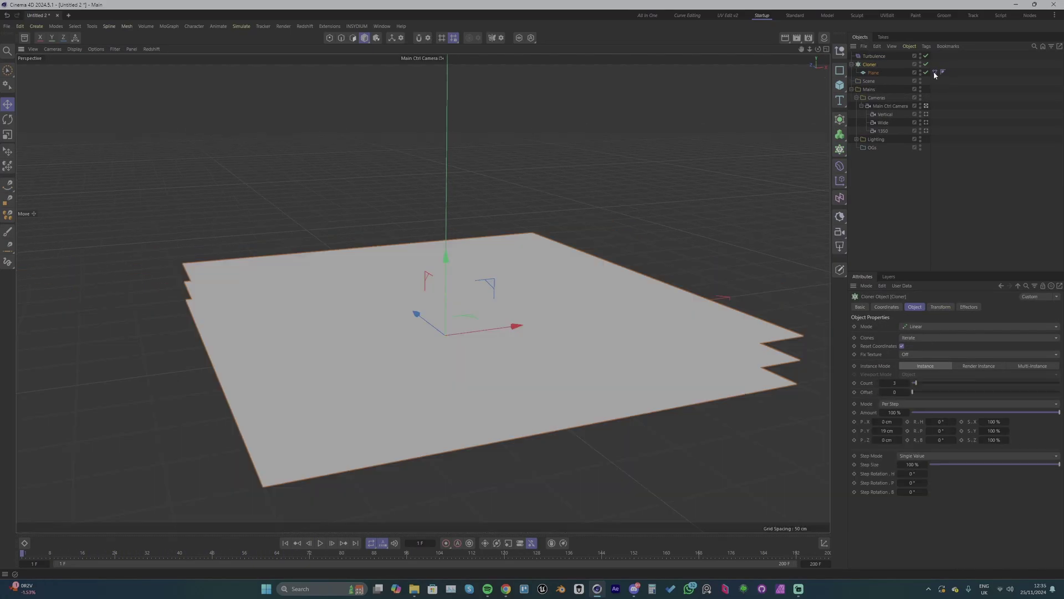
pyautogui.moveTo(935, 72); pyautogui.dragTo(934, 65)
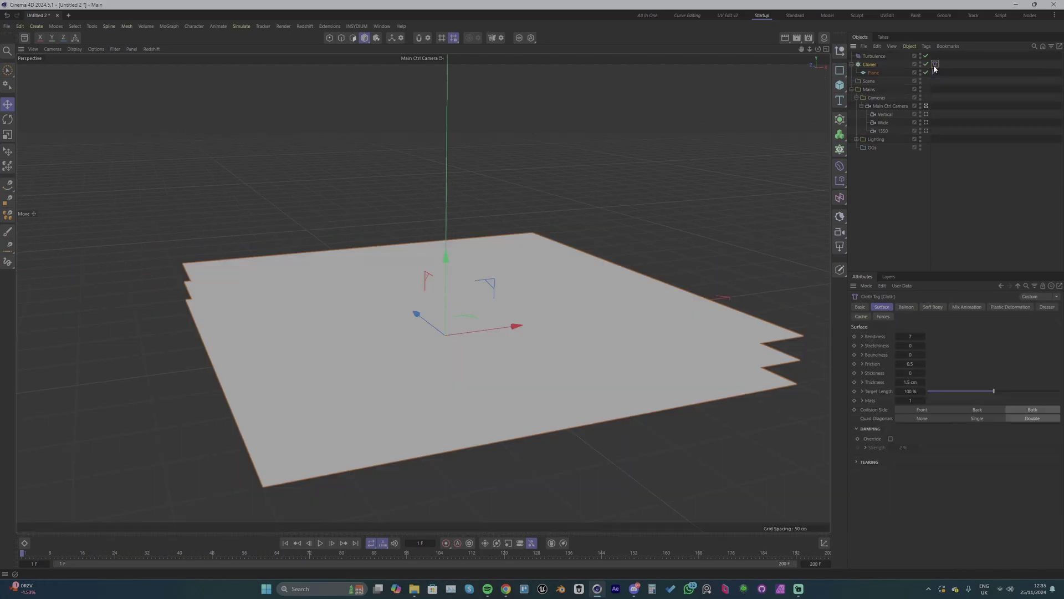
pyautogui.press('F8')
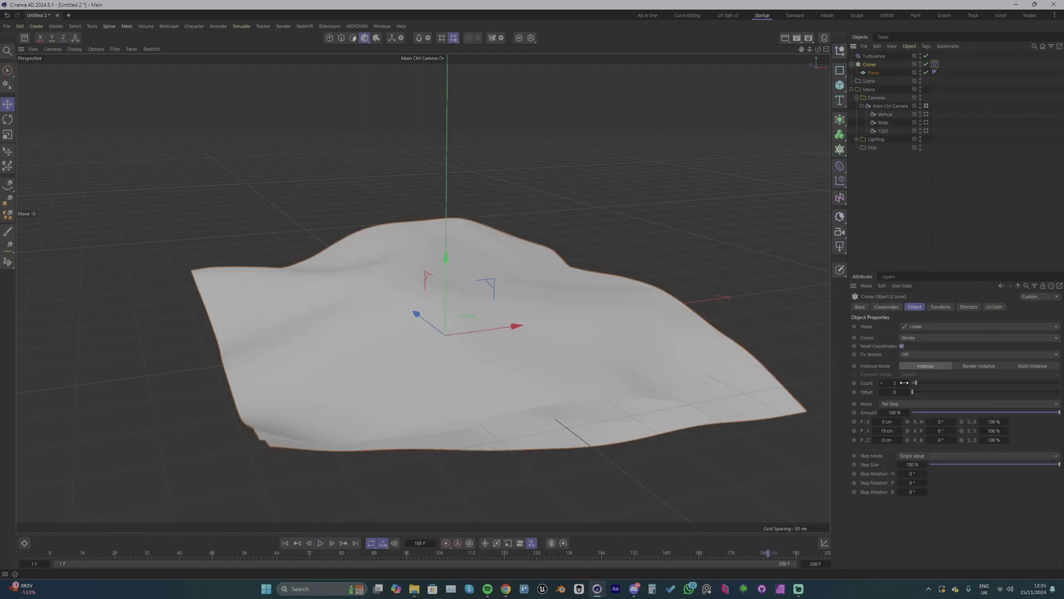
# Raise the plane cloner's count to 5 and play the simulation.
pyautogui.click(906, 382)
pyautogui.click(907, 382)
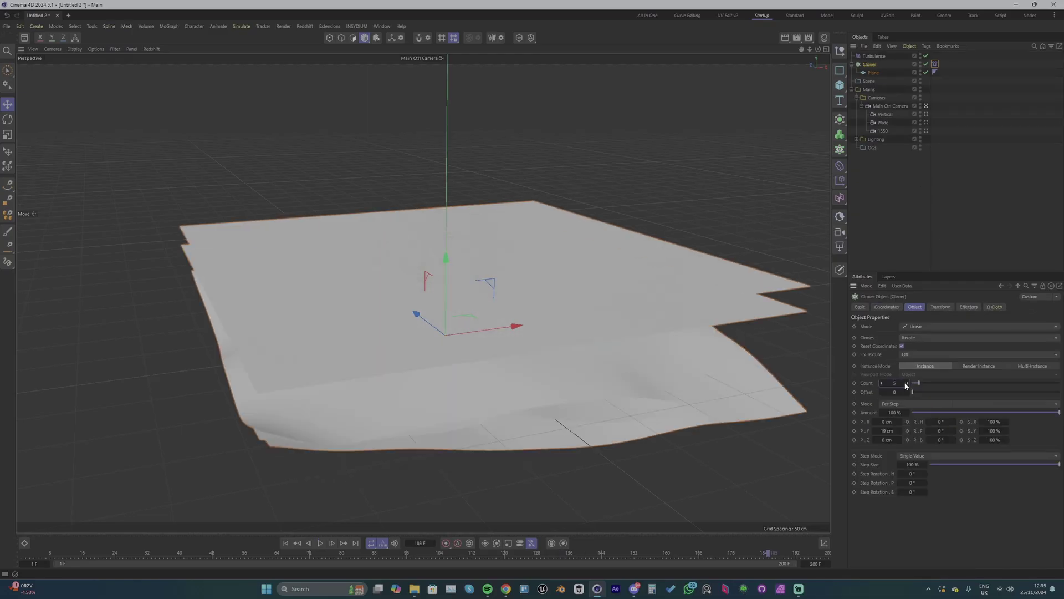
pyautogui.keyDown('alt'); pyautogui.moveTo(423, 293); pyautogui.dragTo(450, 259); pyautogui.keyUp('alt')
pyautogui.press('F8')
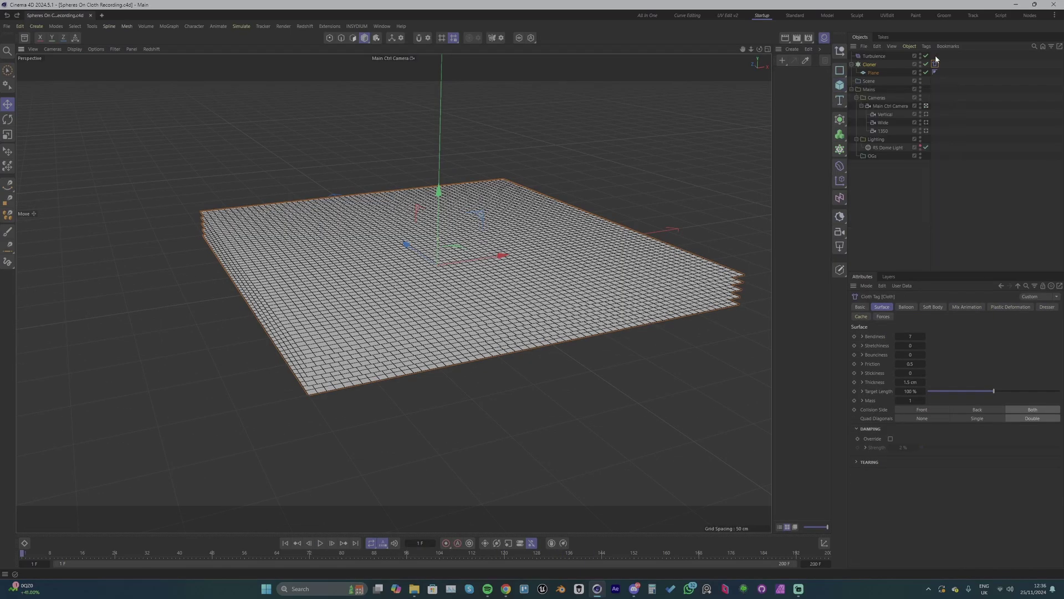
# Hide the plane cloner from view.
pyautogui.click(923, 64)
pyautogui.click(926, 65)
pyautogui.click(926, 64)
# Add a sphere of type Hexahedron with a 5 cm radius and 16 segments.
pyautogui.click(839, 85)
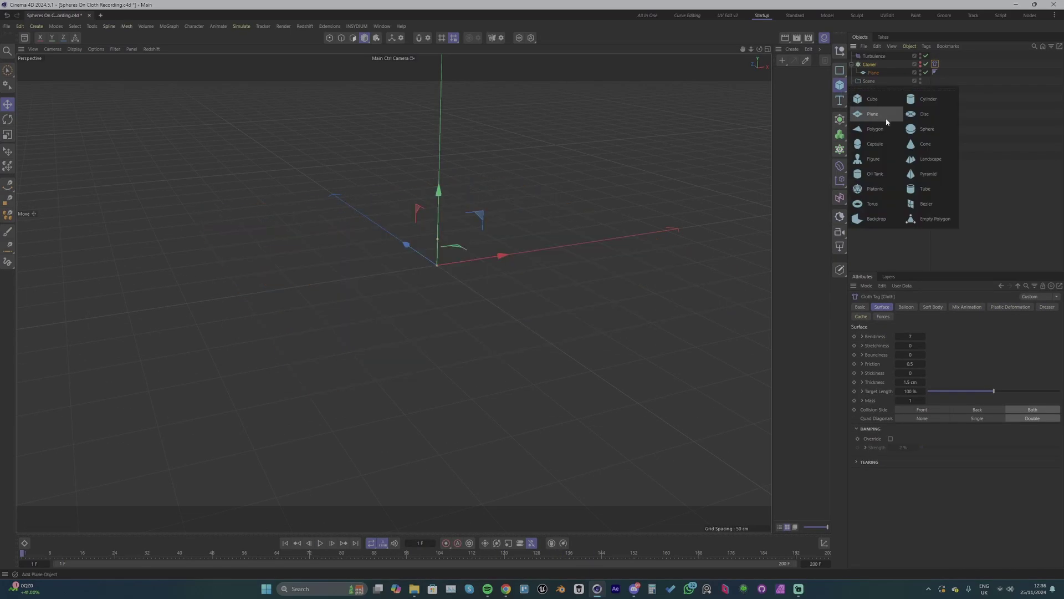
pyautogui.click(943, 128)
pyautogui.click(909, 344)
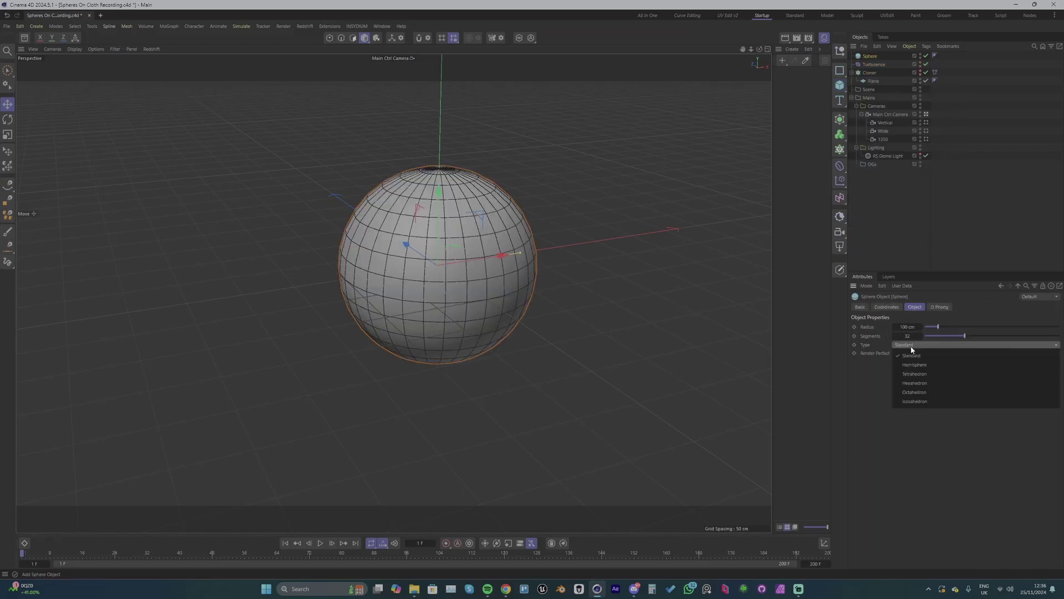
pyautogui.click(916, 379)
pyautogui.moveTo(906, 333); pyautogui.dragTo(881, 333)
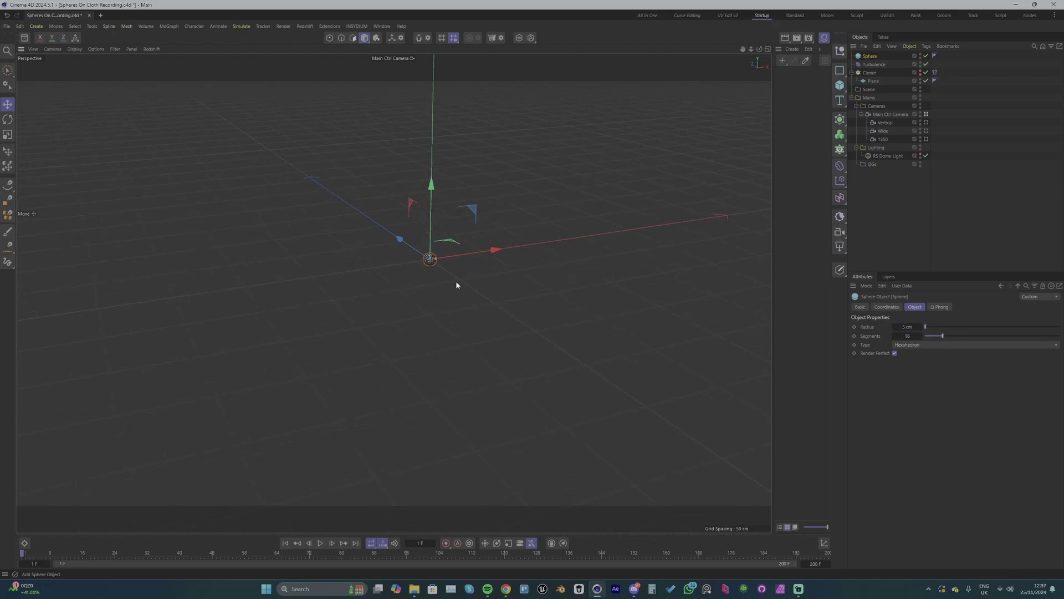
# Inspect the small sphere up close and place it inside a new Cloner.
pyautogui.press('o')
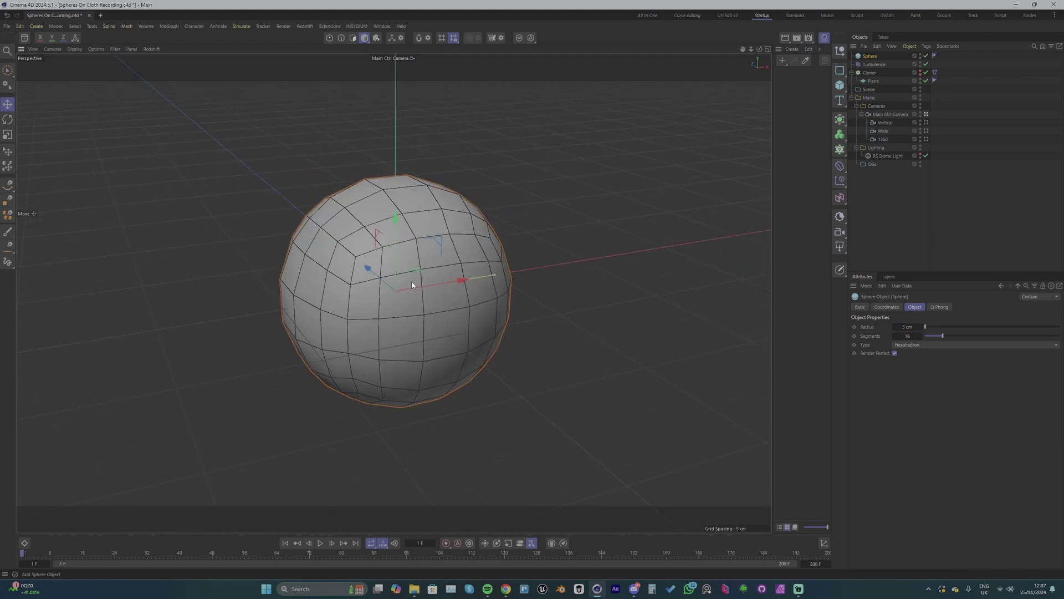
pyautogui.scroll(-5, 382, 278)
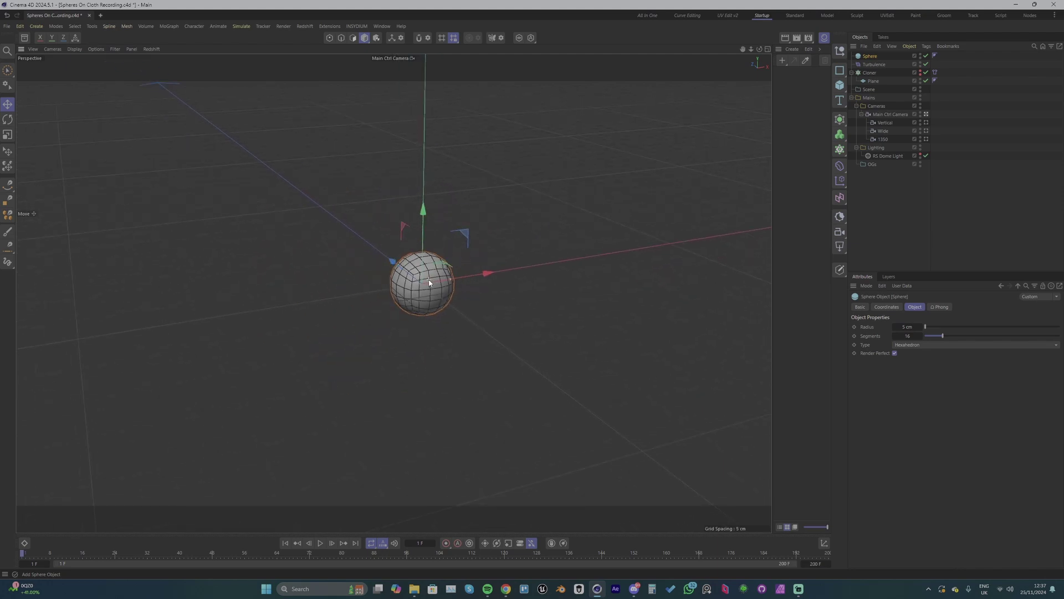
pyautogui.scroll(-3, 429, 283)
pyautogui.click(844, 139)
pyautogui.keyDown('alt'); pyautogui.click(868, 167); pyautogui.keyUp('alt')
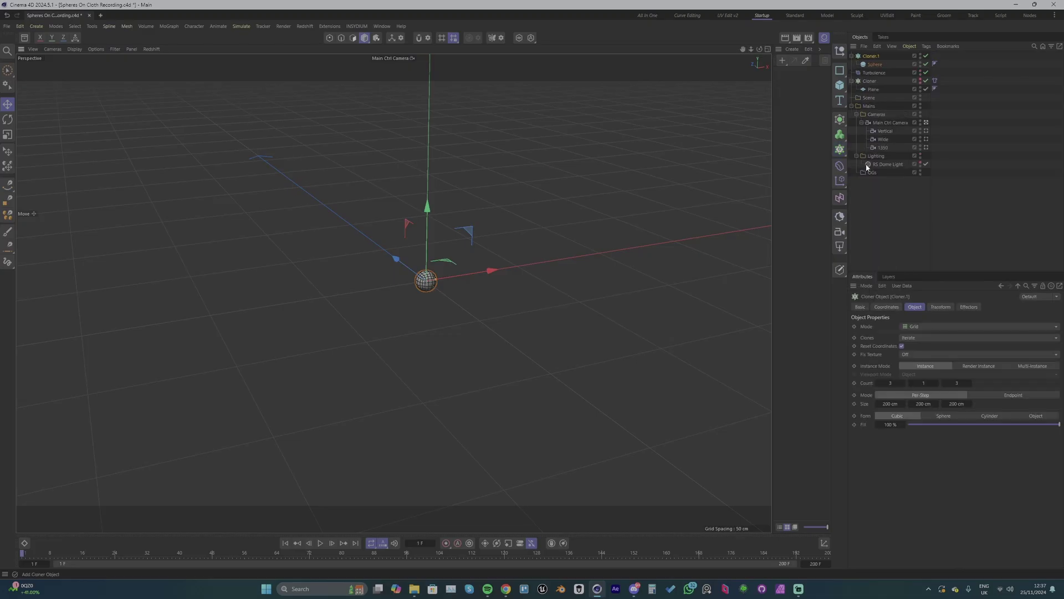
# Set the sphere cloner to Object mode and assign the plane cloner as its object.
pyautogui.click(920, 326)
pyautogui.click(923, 339)
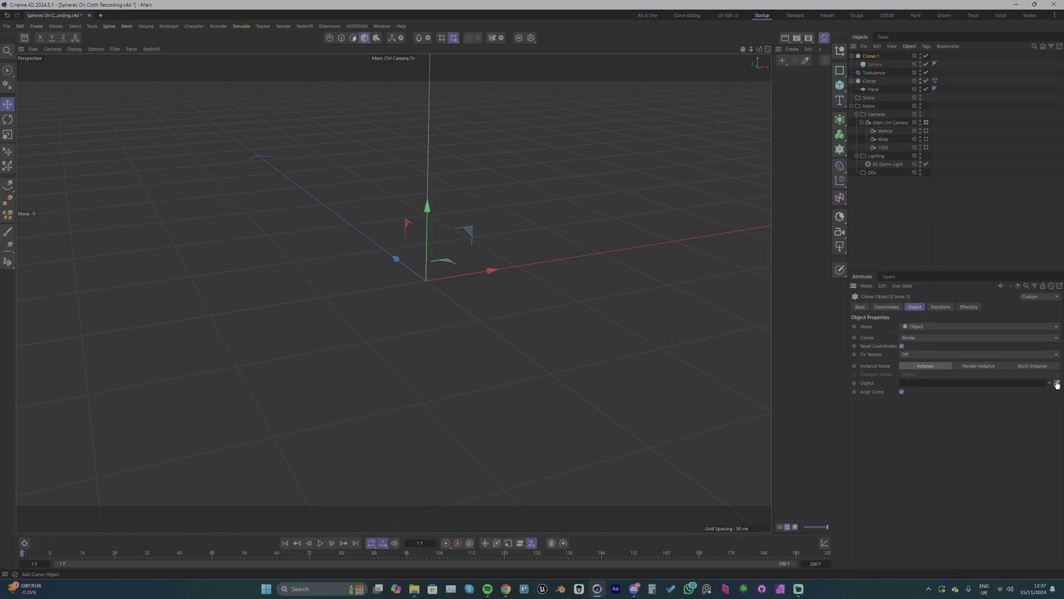
pyautogui.click(871, 82)
# Change the sphere cloner's distribution to Vertex, then play the simulation and return to the first frame.
pyautogui.scroll(-6, 608, 221)
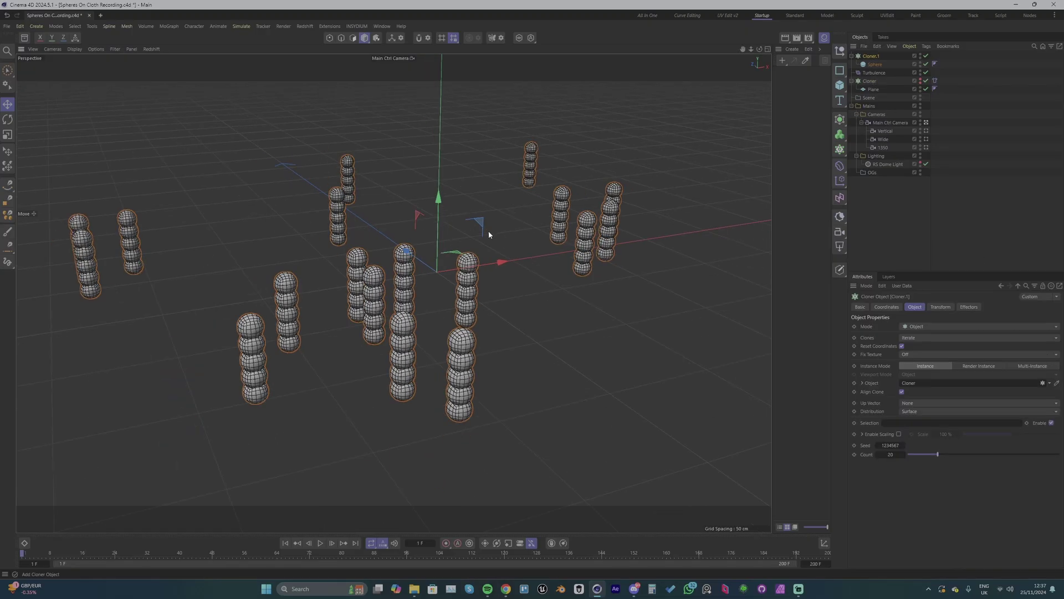
pyautogui.keyDown('alt'); pyautogui.moveTo(559, 332); pyautogui.dragTo(540, 301, button='middle'); pyautogui.keyUp('alt')
pyautogui.click(908, 411)
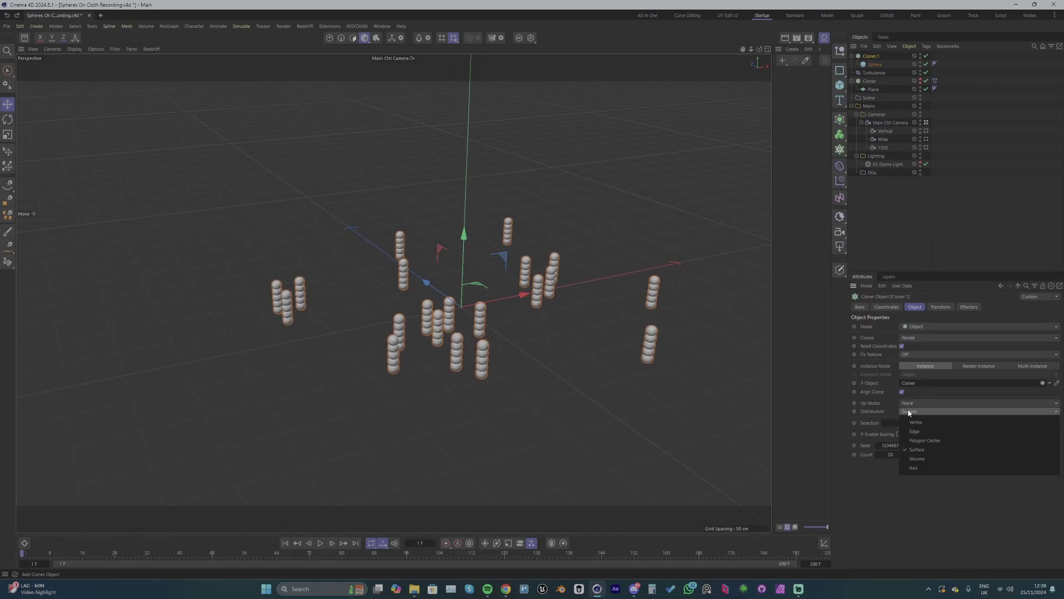
pyautogui.click(917, 420)
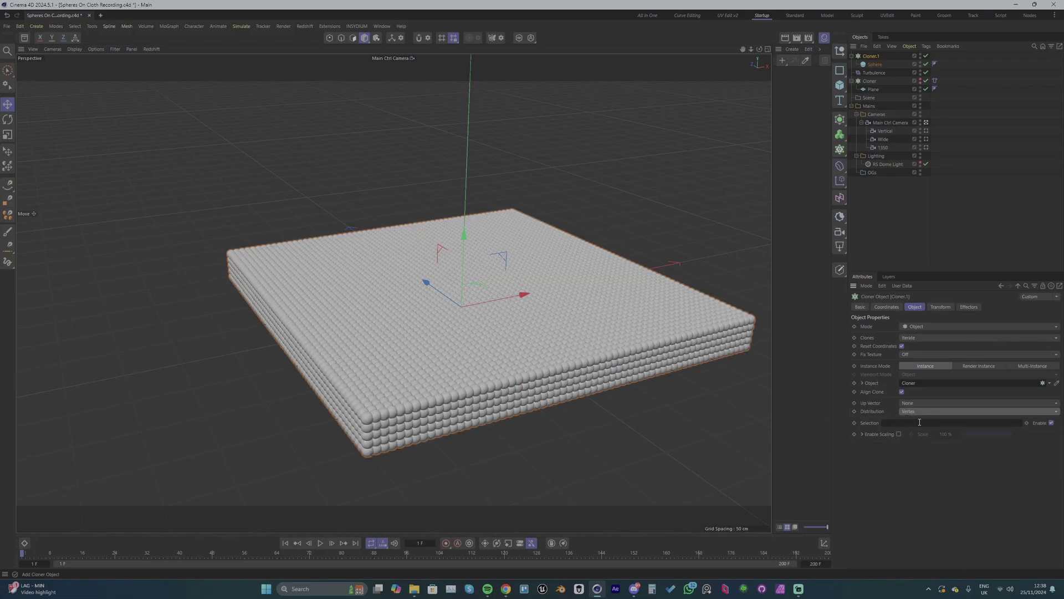
pyautogui.press('F8')
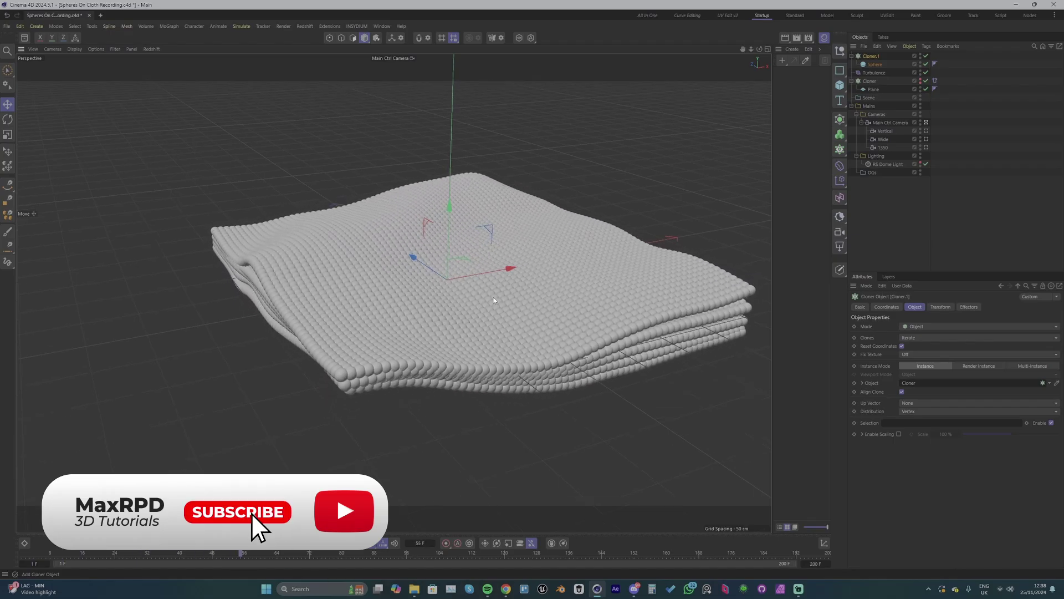
pyautogui.press('F8')
pyautogui.hotkey('shift', 'f')
# Set the sphere's radius to 3 cm and play the simulation to check the gaps between the layers up close.
pyautogui.click(875, 65)
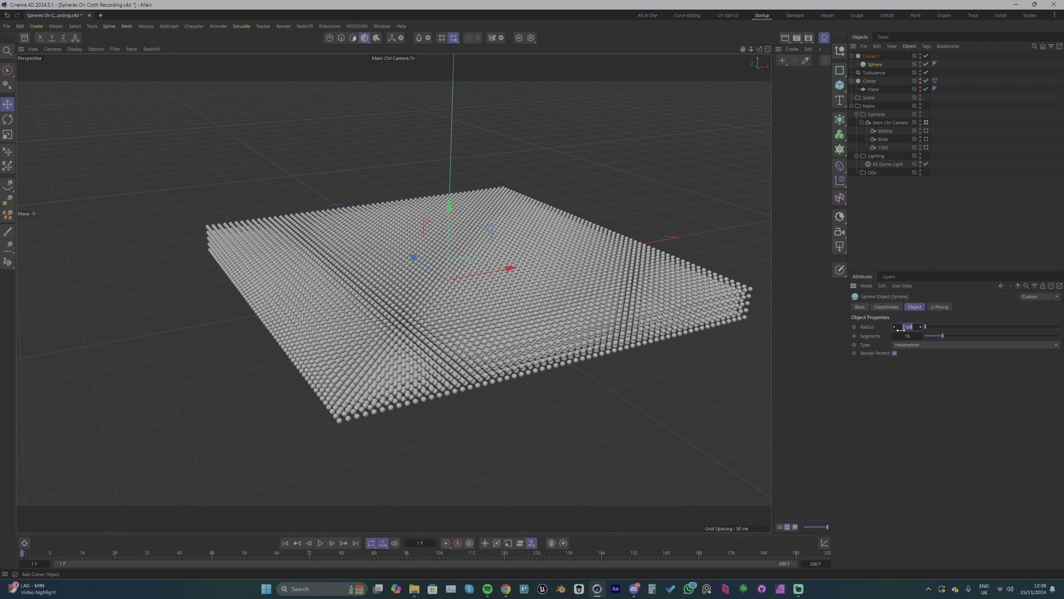
pyautogui.press('Return')
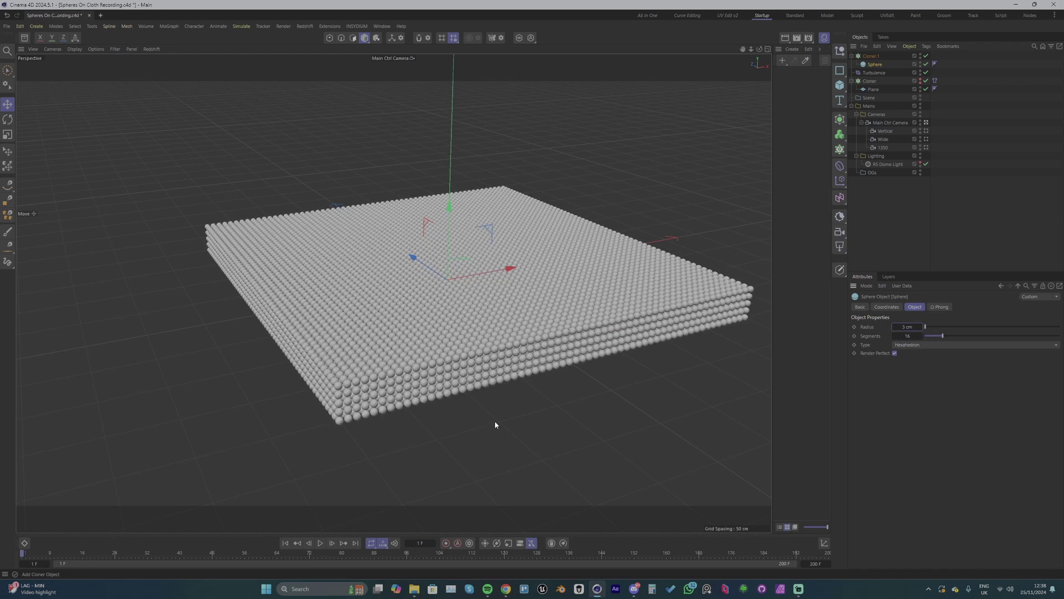
pyautogui.keyDown('alt'); pyautogui.moveTo(461, 383); pyautogui.dragTo(412, 337); pyautogui.keyUp('alt')
pyautogui.scroll(3, 446, 394)
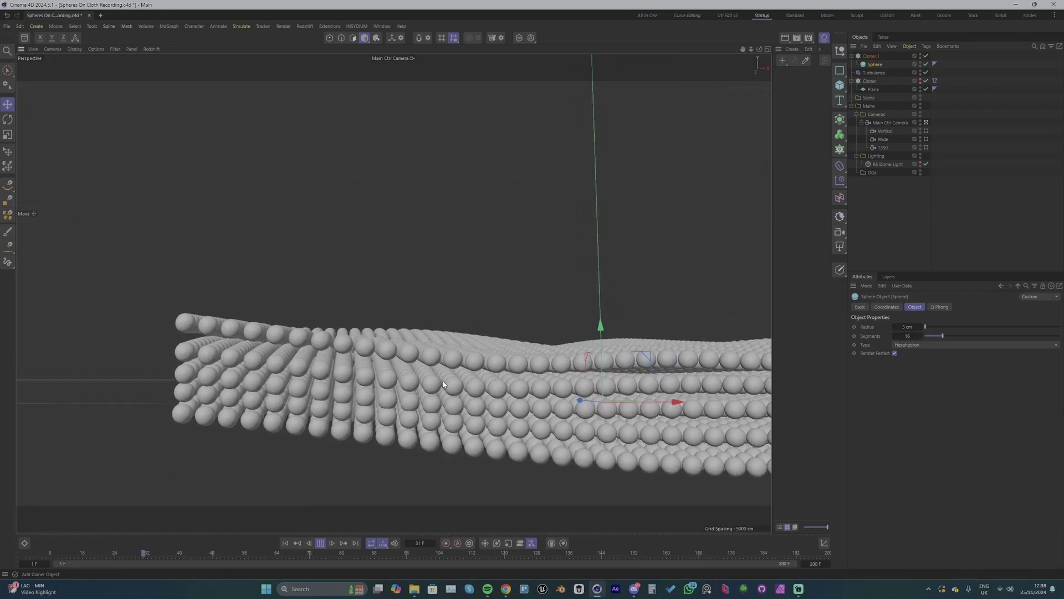
pyautogui.press('F8')
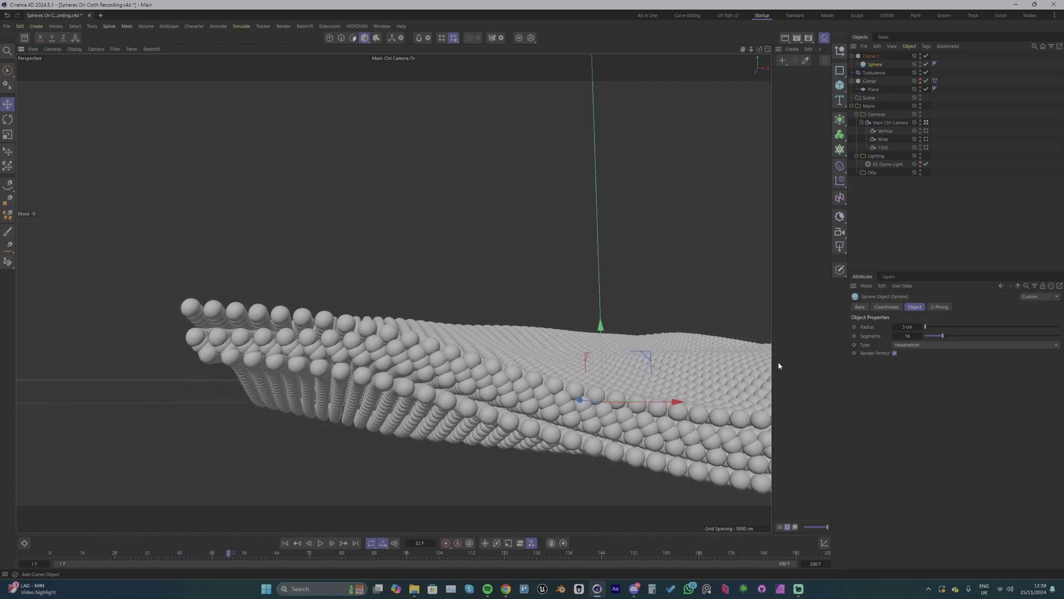
# At the first frame, set the plane cloner's cloth thickness to 6 cm and its Y distance per step to 12 cm.
pyautogui.hotkey('shift', 'f')
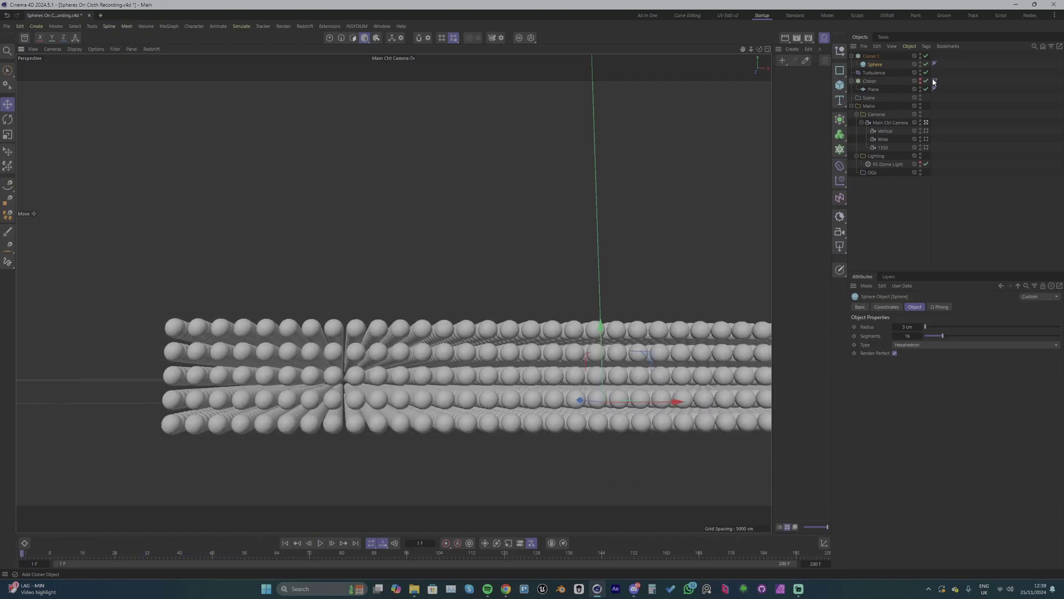
pyautogui.click(934, 81)
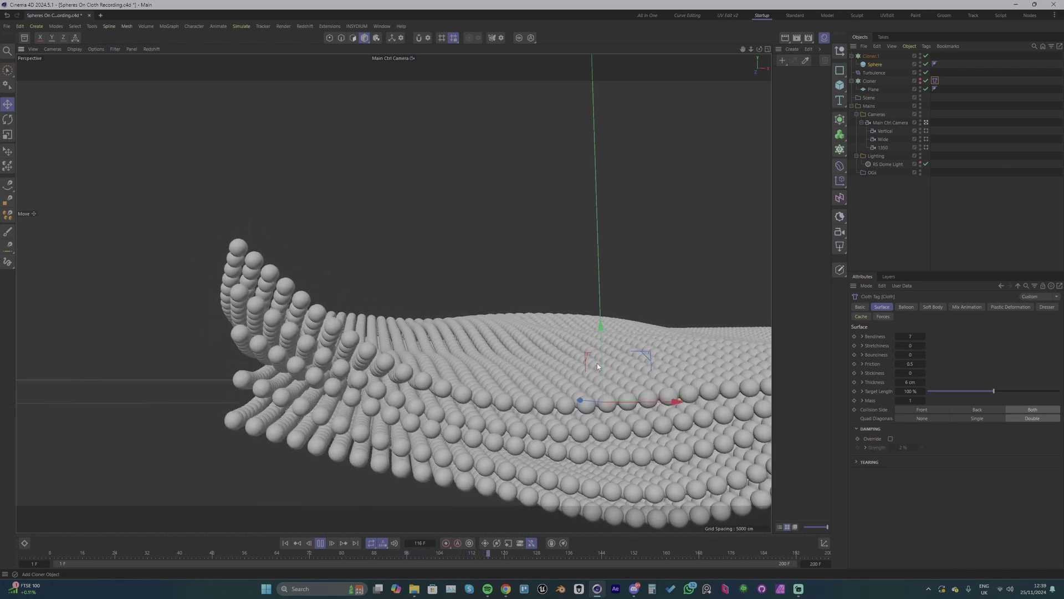
pyautogui.click(910, 382)
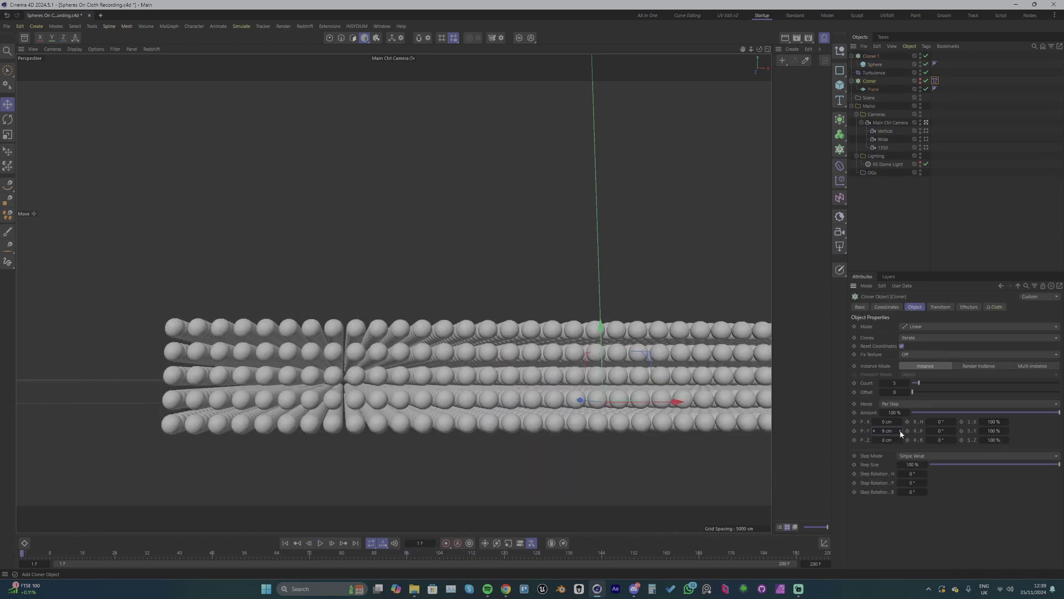
pyautogui.click(901, 431)
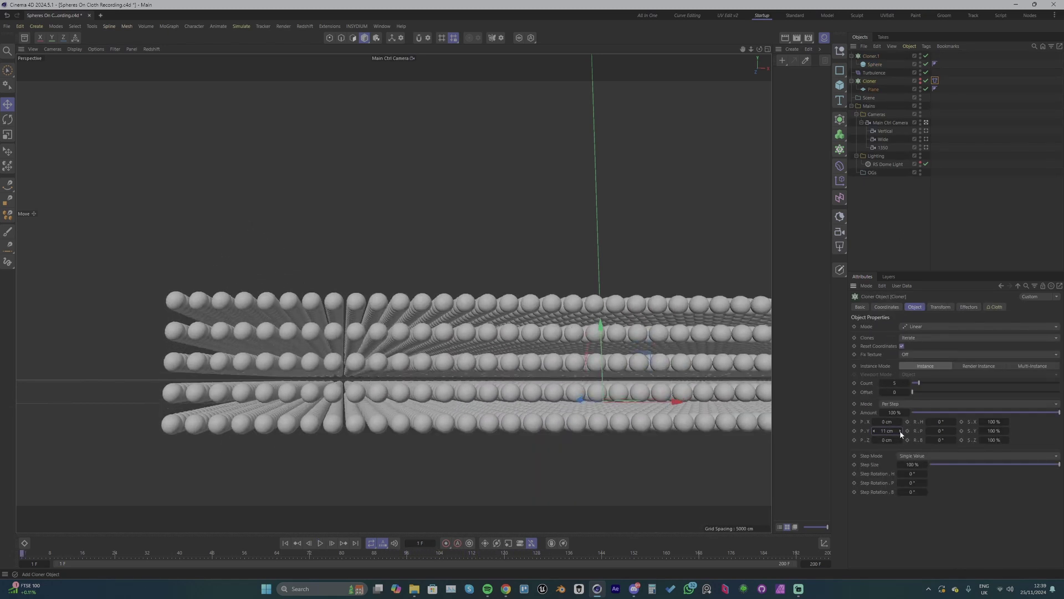
pyautogui.click(900, 431)
pyautogui.click(900, 431)
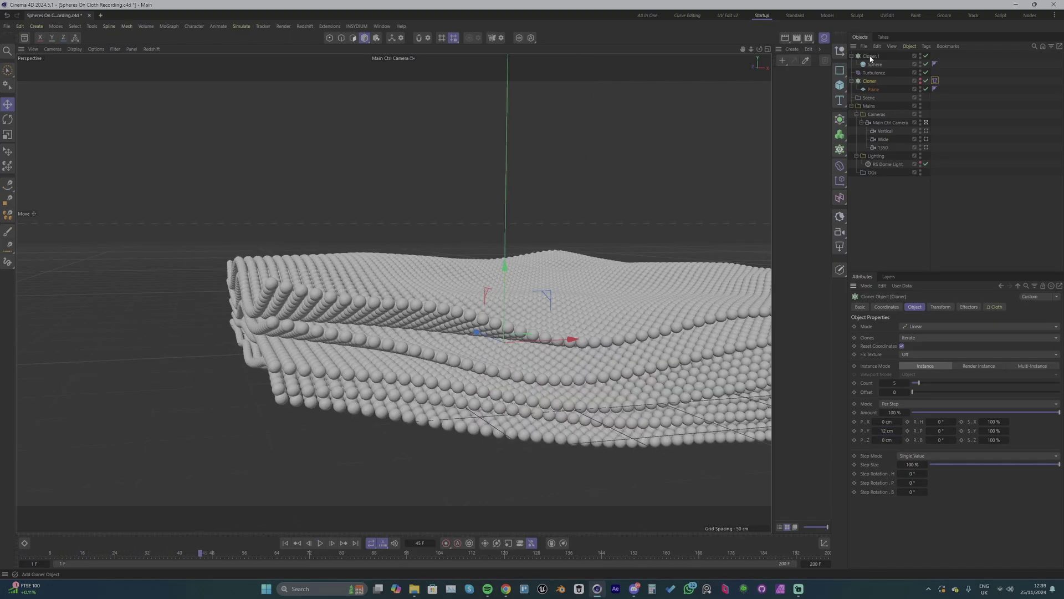
# Set the sphere cloner's Instance Mode to Multi-Instance and play the simulation from the first frame.
pyautogui.click(870, 56)
pyautogui.click(1032, 366)
pyautogui.hotkey('shift', 'f')
pyautogui.press('F8')
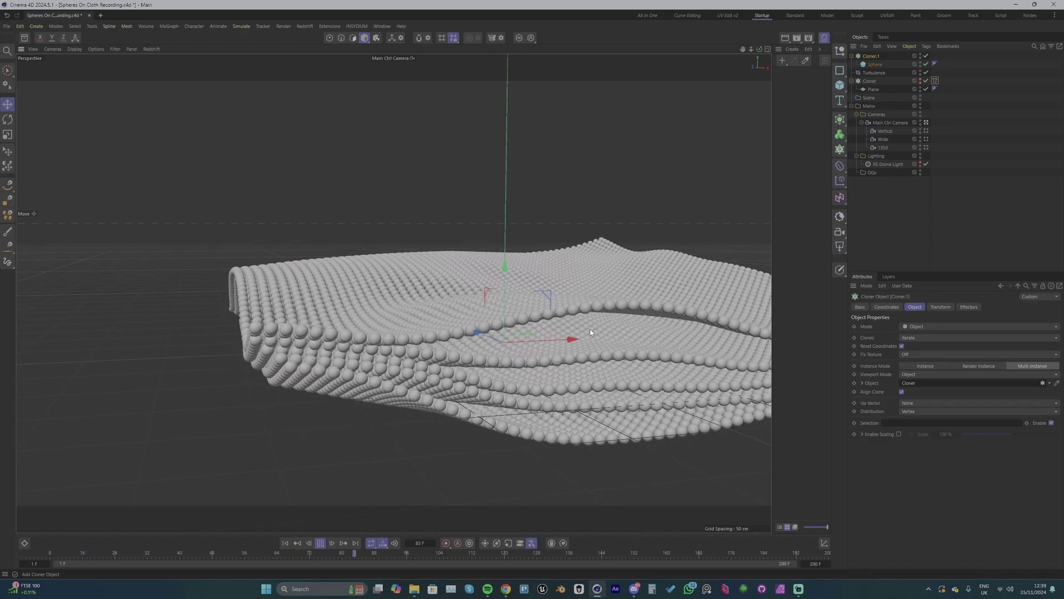
# Add a Protection tag to the Main Ctrl Camera and switch the viewport out to the default camera.
pyautogui.rightClick(887, 123)
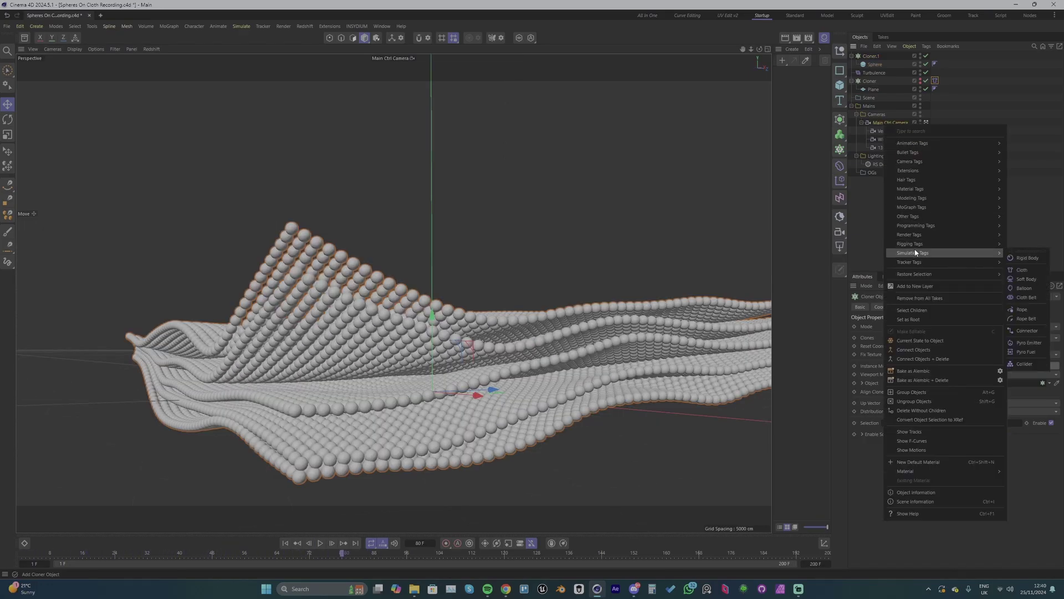
pyautogui.moveTo(917, 244)
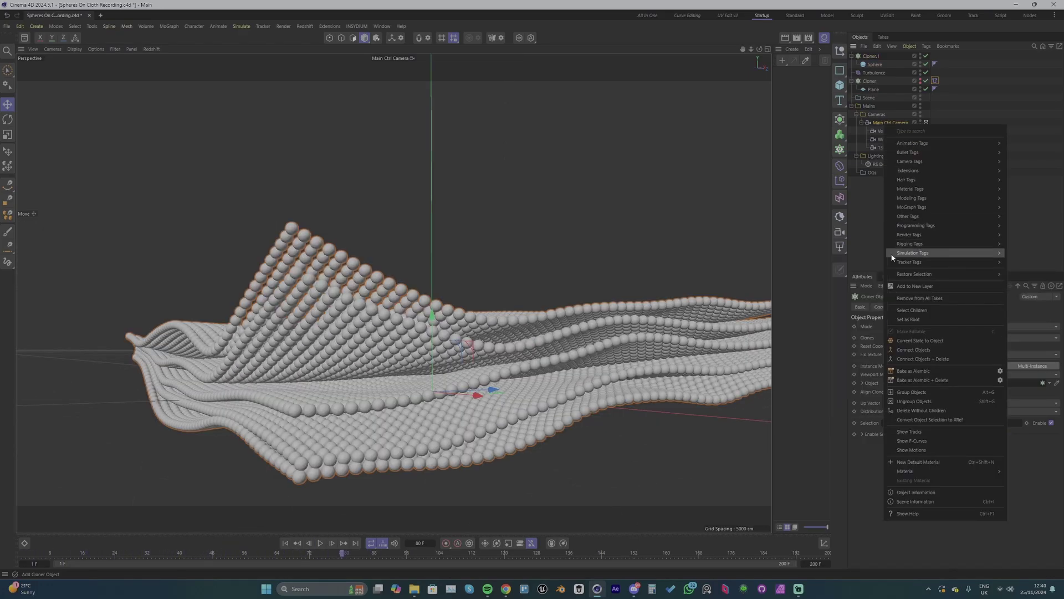
pyautogui.click(845, 349)
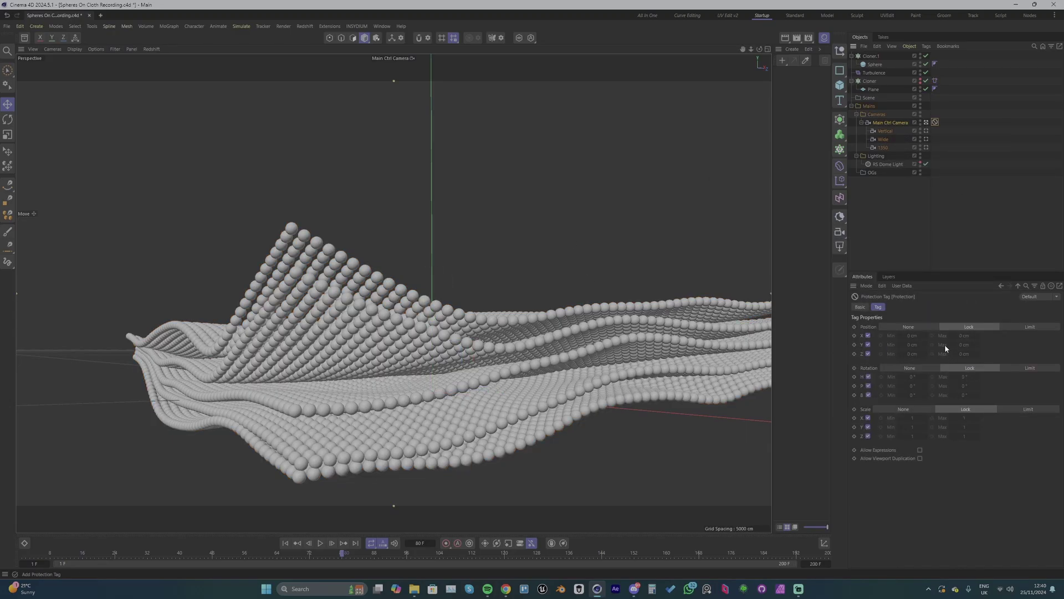
pyautogui.click(925, 123)
# Add a Redshift area light and move it along its X axis until it stands clear of the cloth's side.
pyautogui.keyDown('alt'); pyautogui.moveTo(634, 281); pyautogui.dragTo(637, 299); pyautogui.keyUp('alt')
pyautogui.scroll(-3, 637, 299)
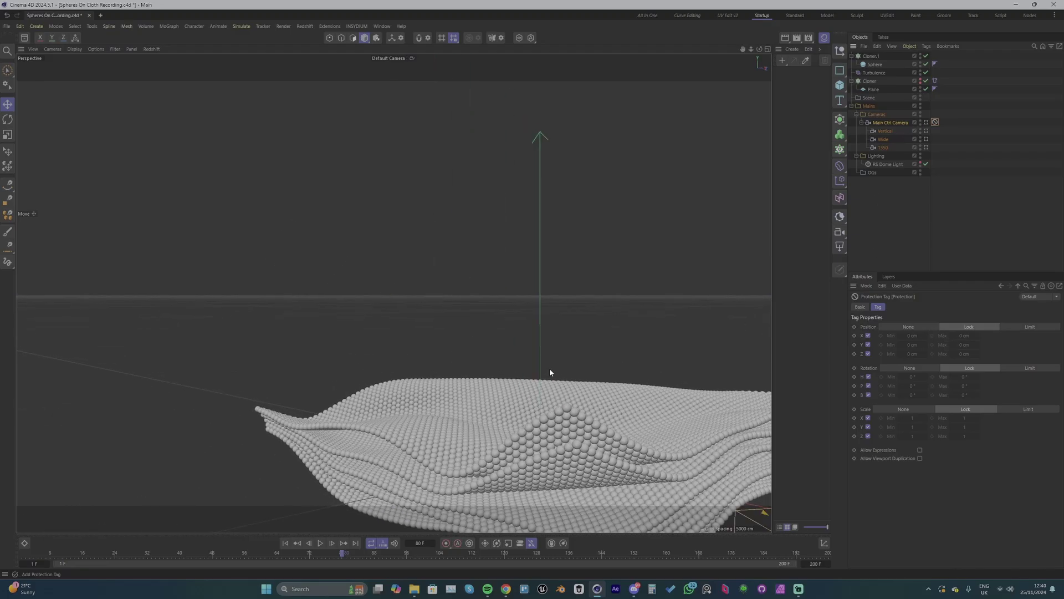
pyautogui.keyDown('alt'); pyautogui.moveTo(705, 453); pyautogui.dragTo(514, 314, button='middle'); pyautogui.keyUp('alt')
pyautogui.keyDown('alt'); pyautogui.moveTo(514, 315); pyautogui.dragTo(554, 322); pyautogui.keyUp('alt')
pyautogui.click(881, 156)
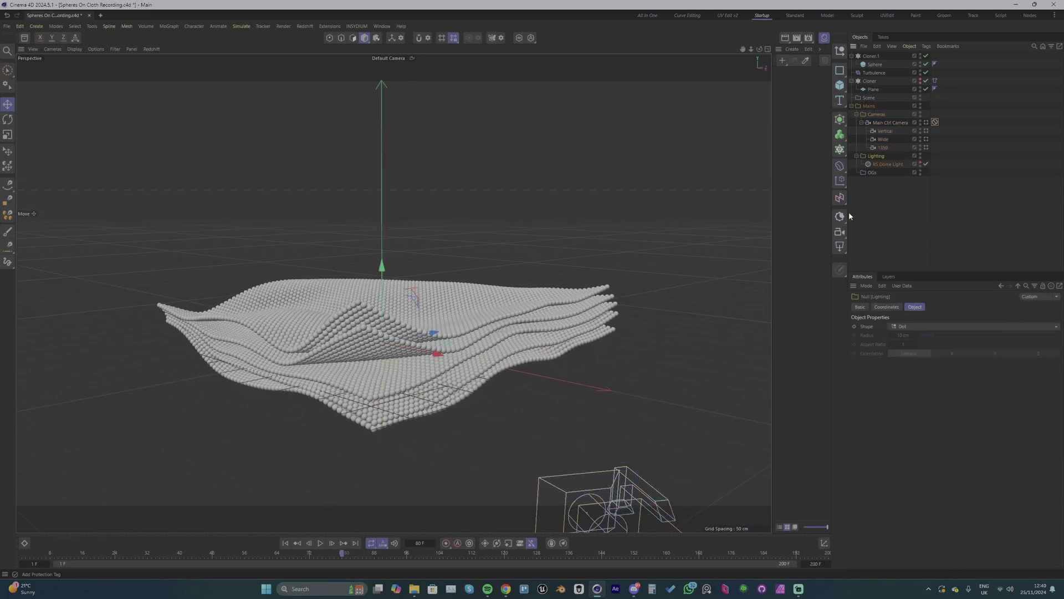
pyautogui.click(840, 249)
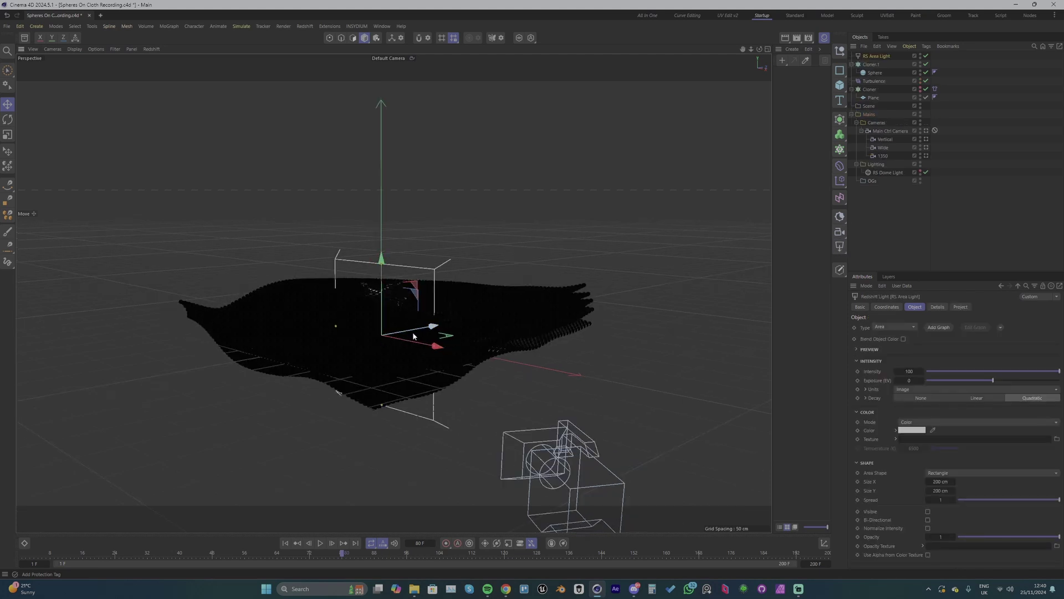
pyautogui.moveTo(414, 336); pyautogui.dragTo(768, 381)
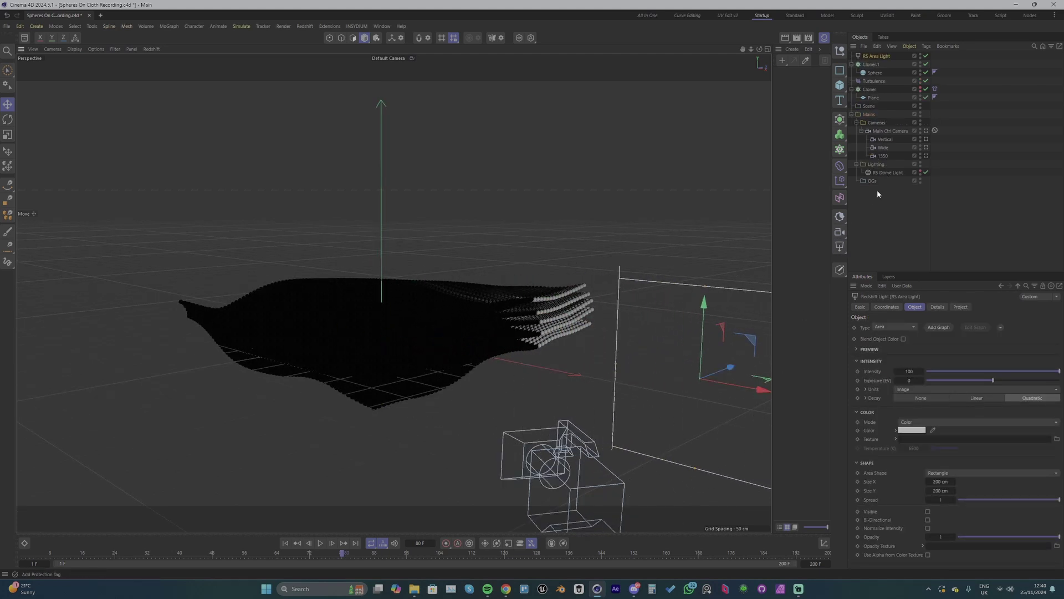
# Rotate the area light so that it faces the cloth.
pyautogui.press('r')
pyautogui.moveTo(663, 381); pyautogui.dragTo(759, 380)
pyautogui.press('e')
pyautogui.scroll(-2, 623, 391)
pyautogui.keyDown('alt'); pyautogui.moveTo(623, 391); pyautogui.dragTo(523, 442, button='middle'); pyautogui.keyUp('alt')
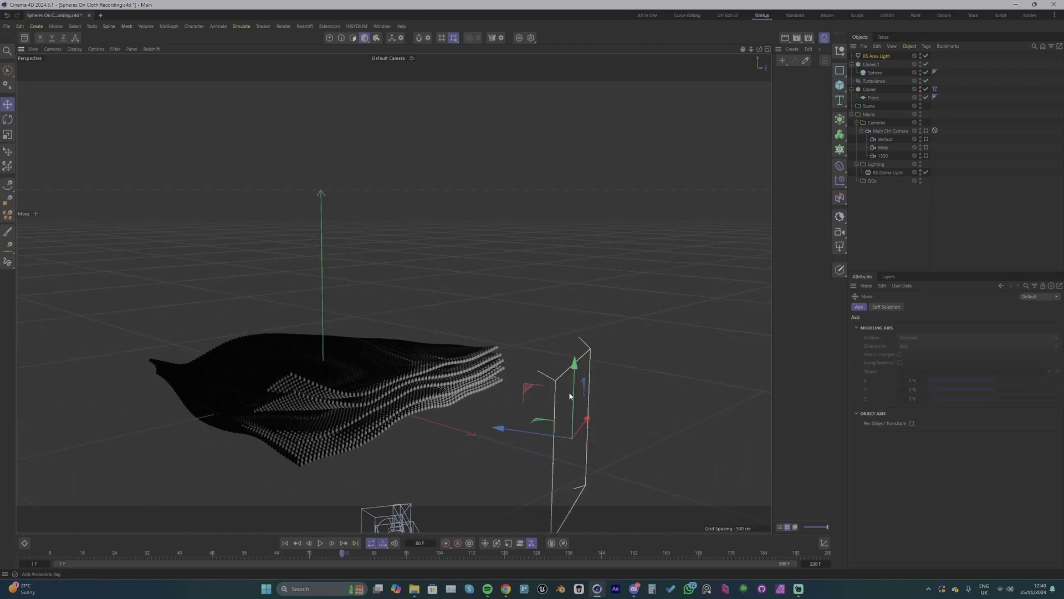
# Raise the area light and reposition it around the cloth to light the layers from the side.
pyautogui.moveTo(576, 405); pyautogui.dragTo(582, 206)
pyautogui.press('r')
pyautogui.press('e')
pyautogui.moveTo(565, 260); pyautogui.dragTo(636, 192)
pyautogui.keyDown('alt'); pyautogui.moveTo(572, 318); pyautogui.dragTo(472, 362); pyautogui.keyUp('alt')
pyautogui.moveTo(389, 413); pyautogui.dragTo(285, 428)
pyautogui.press('r')
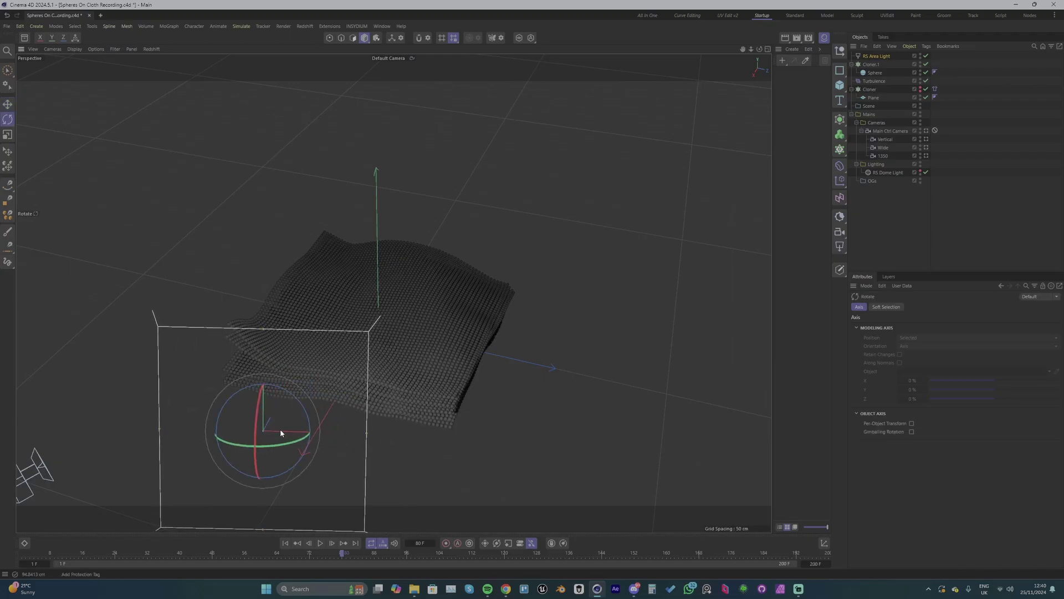
pyautogui.press('e')
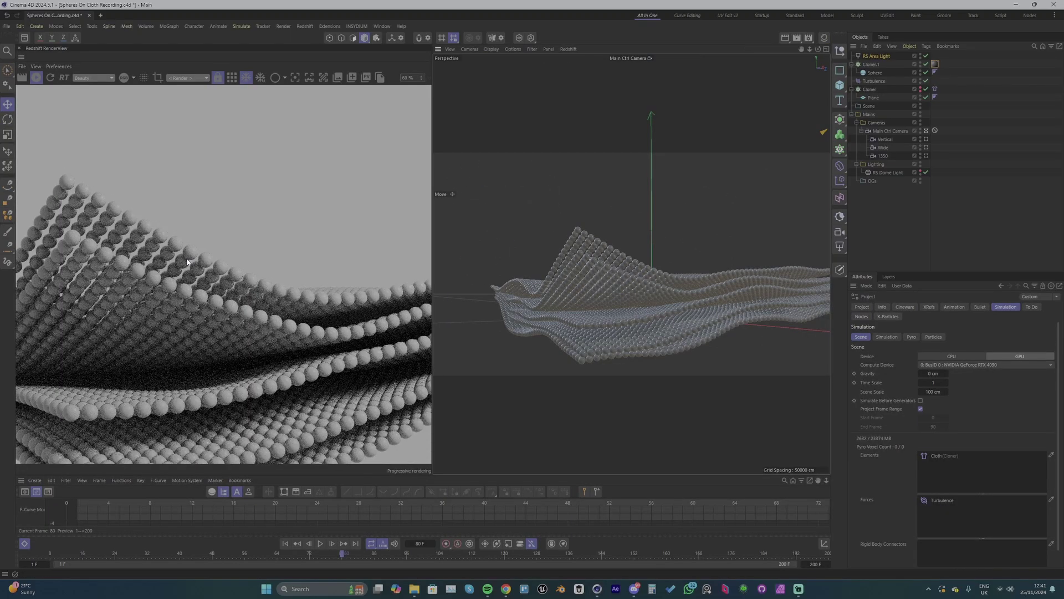
# Frame the whole cloth in the render view and open the spheres' blue material in the Node Editor.
pyautogui.scroll(-3, 188, 262)
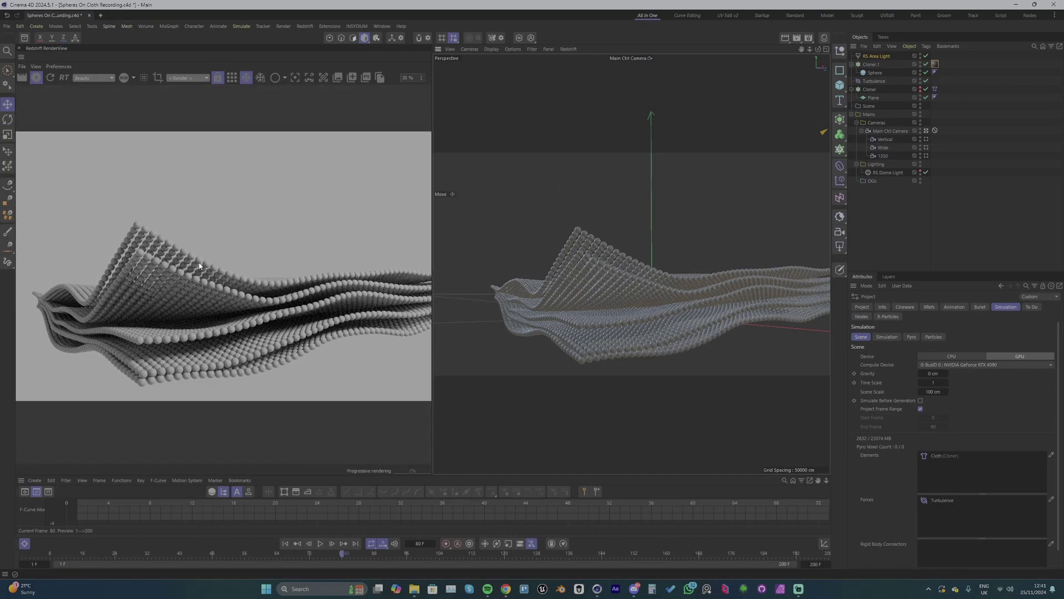
pyautogui.scroll(1, 213, 266)
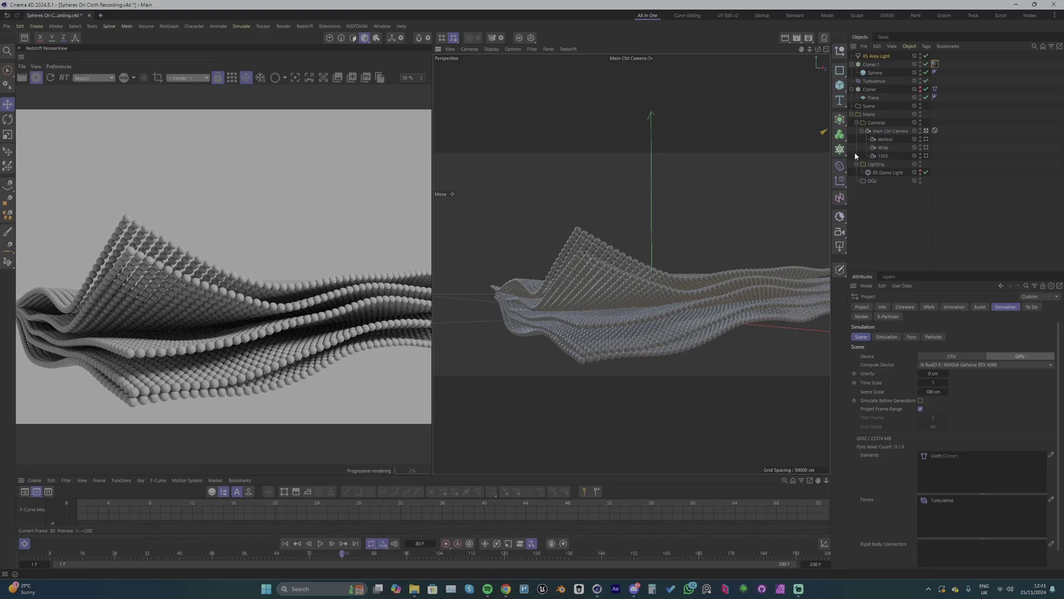
pyautogui.click(825, 37)
pyautogui.doubleClick(793, 78)
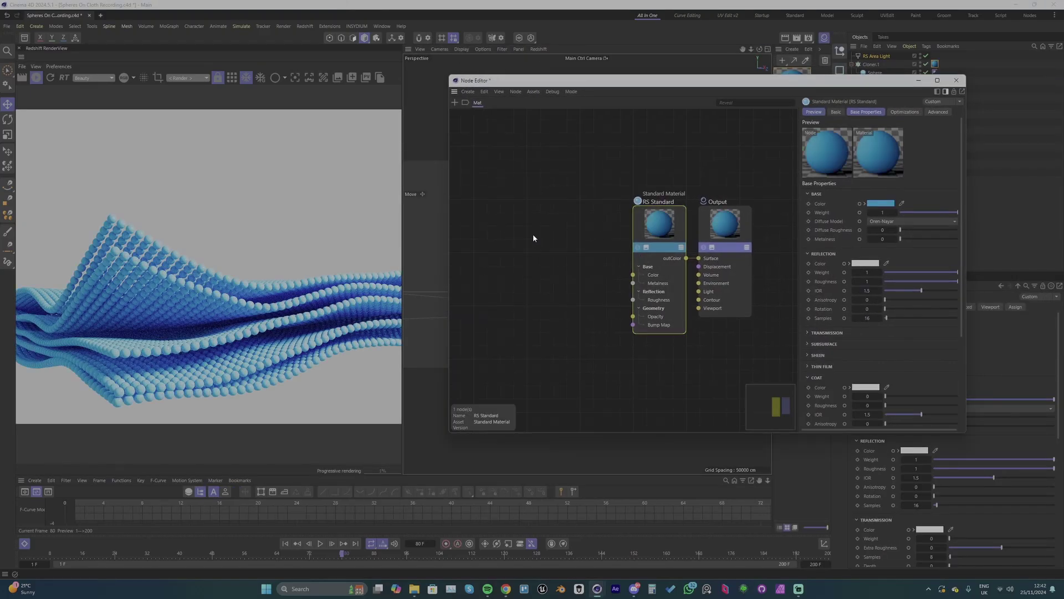
# Add a Fresnel node and connect its outColor to the Base Color of the RS Standard material.
pyautogui.doubleClick(533, 234)
pyautogui.write('fres')
pyautogui.click(571, 271)
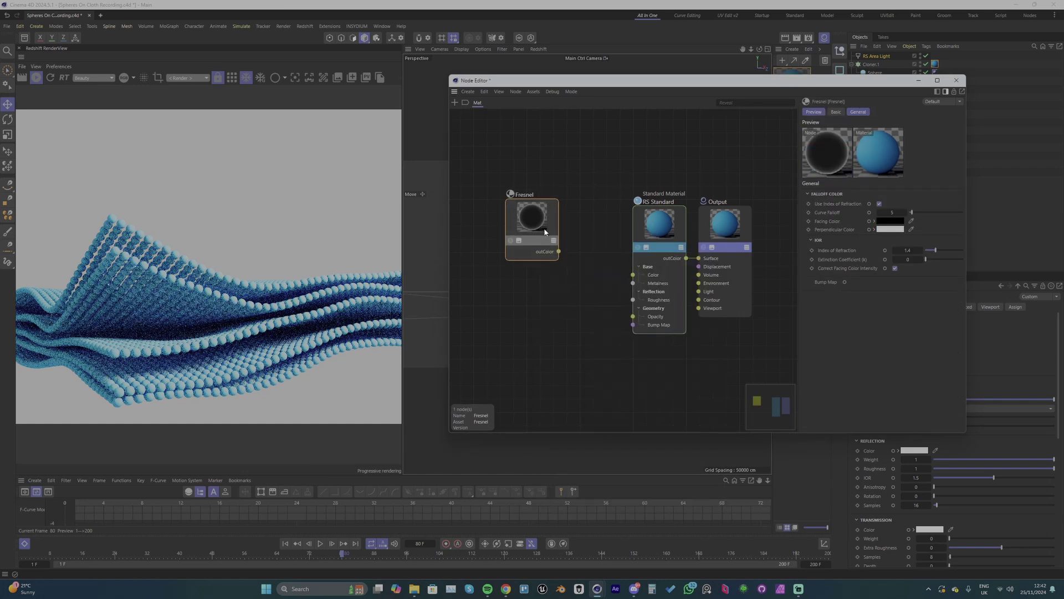
pyautogui.moveTo(617, 286); pyautogui.dragTo(633, 274)
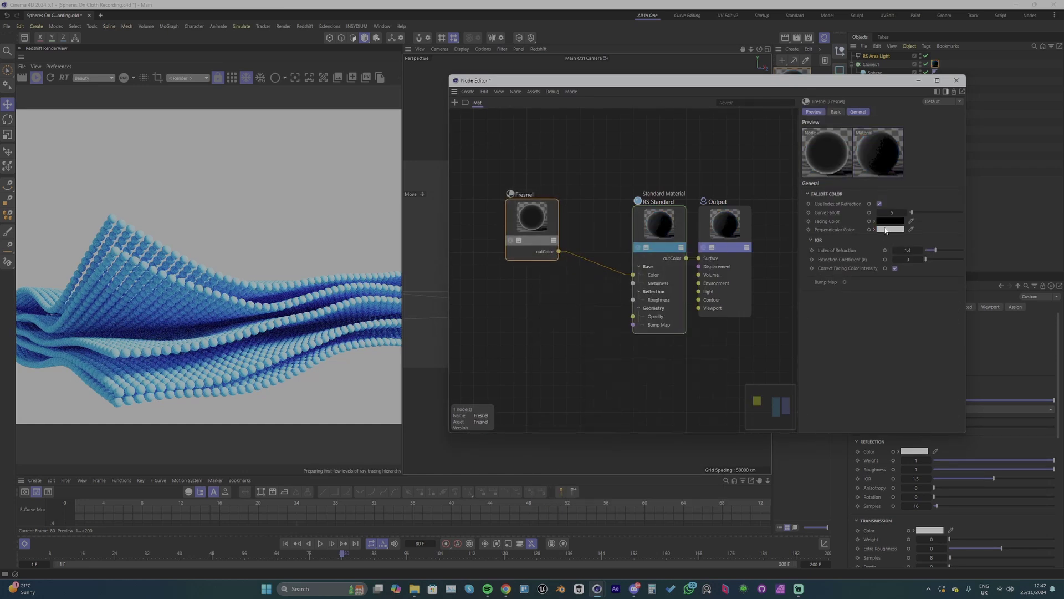
# Turn off Use Index of Refraction on the Fresnel node and set its Facing Color to blue, RGB 0, 87, 249.
pyautogui.click(879, 204)
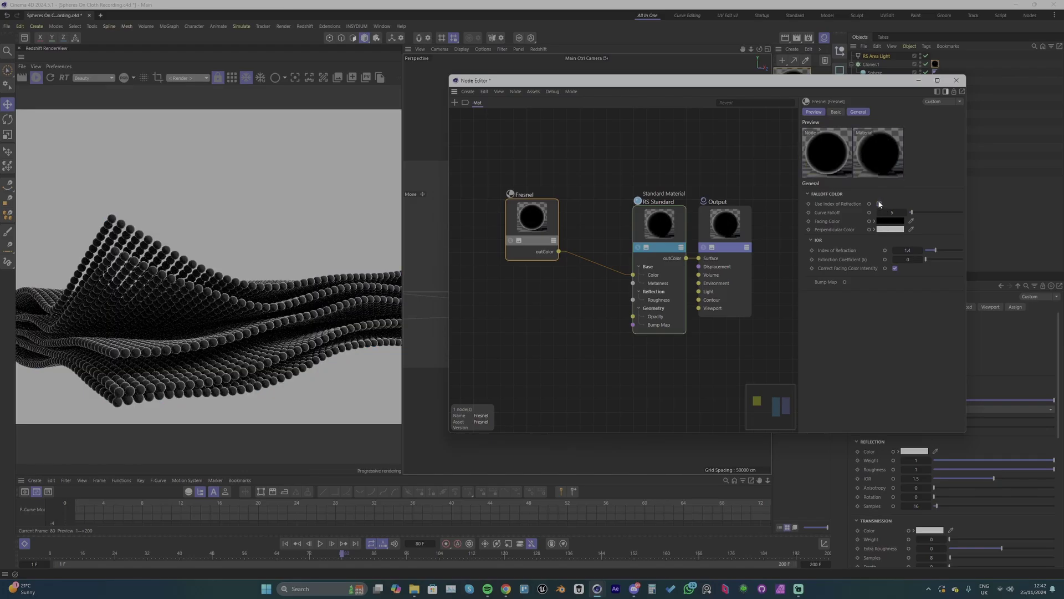
pyautogui.click(881, 222)
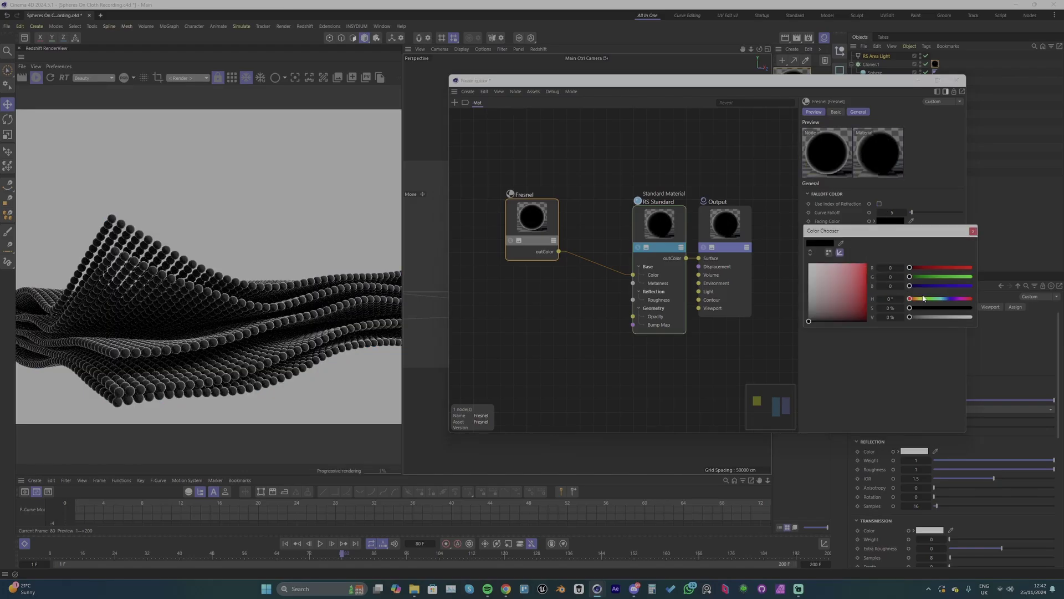
pyautogui.moveTo(924, 299); pyautogui.dragTo(948, 301)
pyautogui.moveTo(854, 276); pyautogui.dragTo(866, 265)
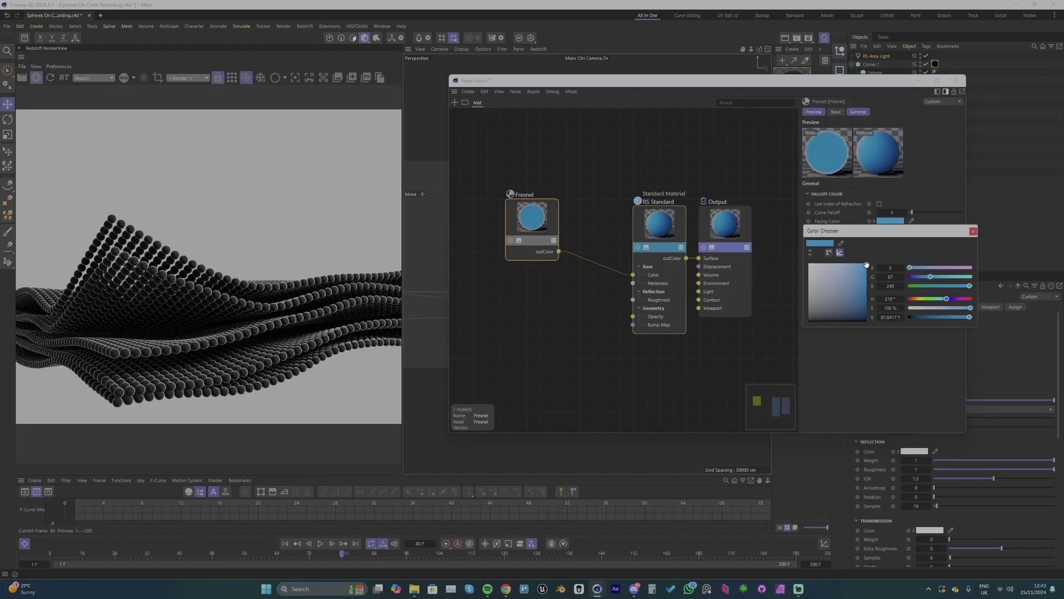
pyautogui.click(972, 232)
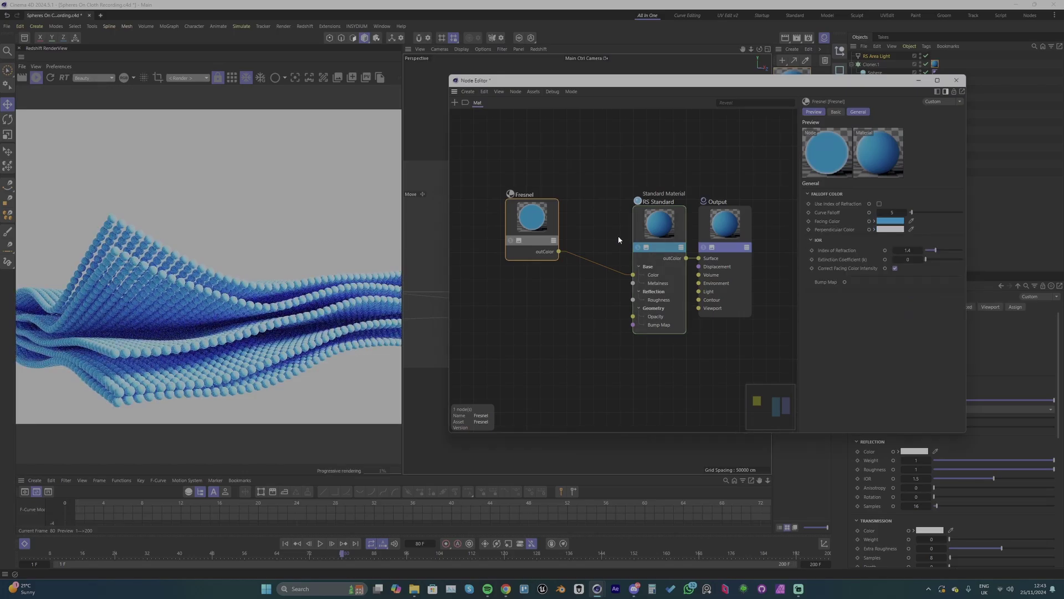
# Keep the Fresnel's Perpendicular Color white and adjust its Curve Falloff slightly.
pyautogui.click(887, 230)
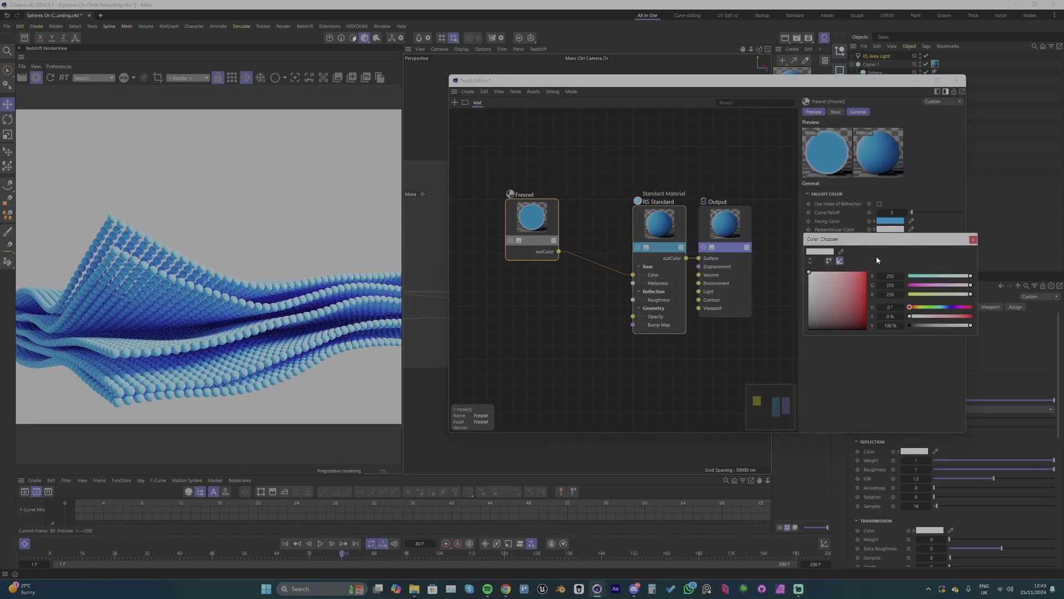
pyautogui.click(973, 240)
pyautogui.moveTo(900, 213)
pyautogui.mouseDown()
pyautogui.moveTo(883, 213)
pyautogui.moveTo(902, 213)
pyautogui.mouseUp()
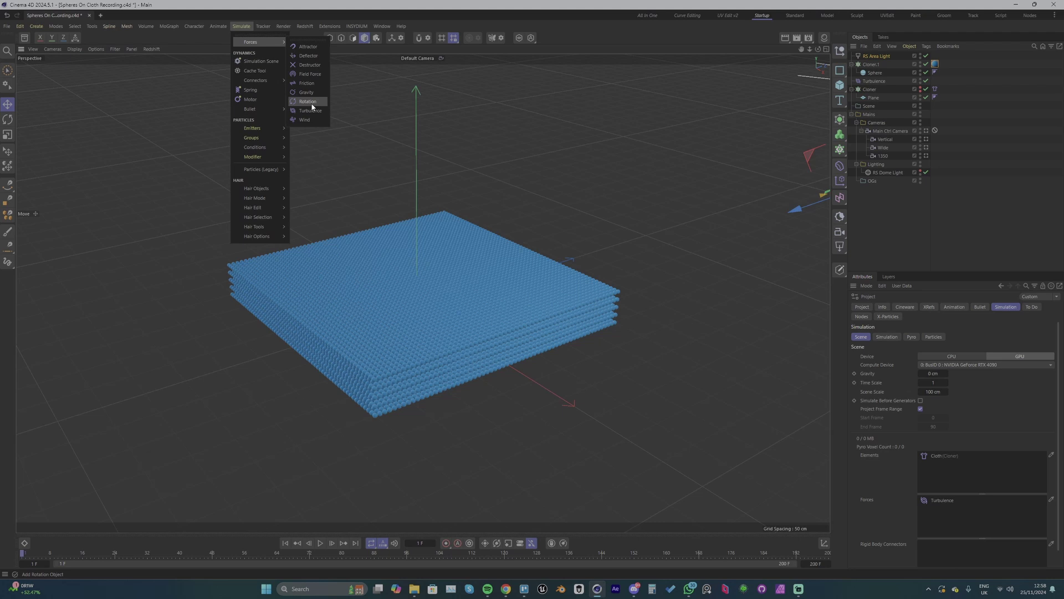
# Add a Rotation force to the scene, play the simulation to test it, and return to the first frame.
pyautogui.click(308, 101)
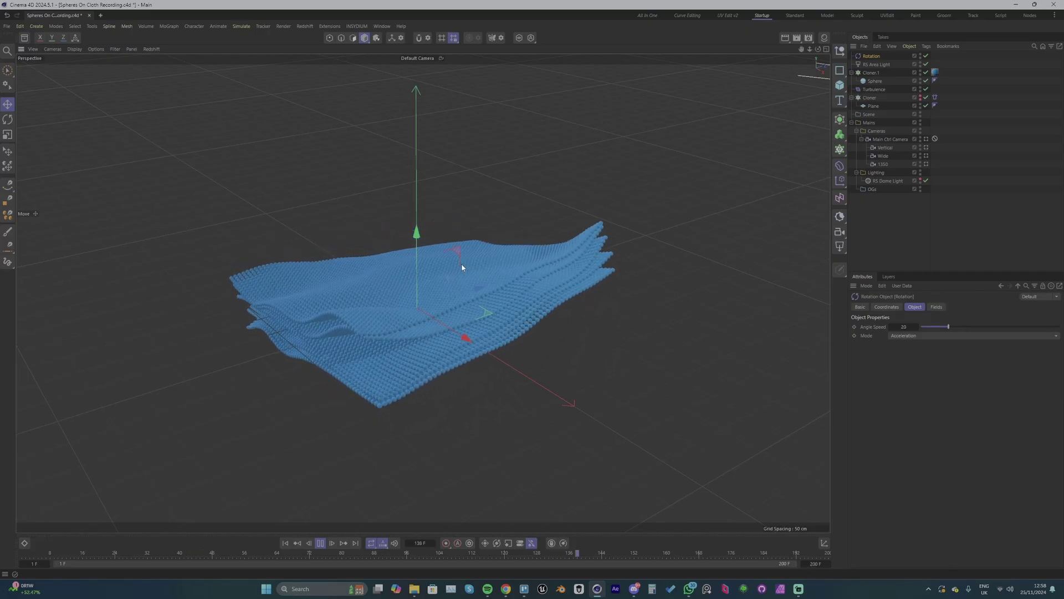
pyautogui.press('F8')
pyautogui.hotkey('shift', 'f')
# Add a Linear Field to the Rotation force and move it along the X axis toward one side of the cloth.
pyautogui.click(936, 306)
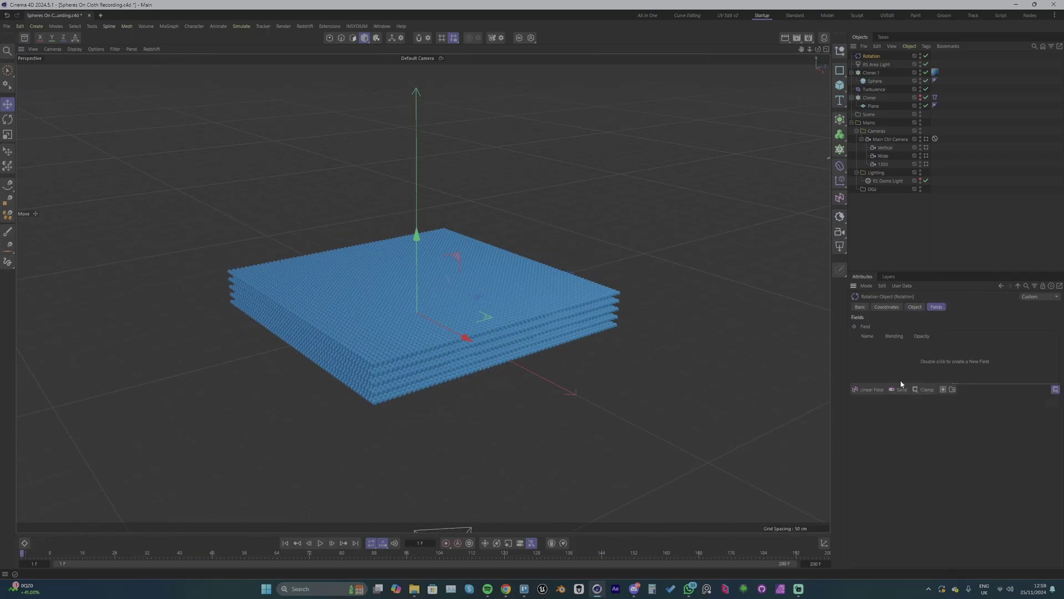
pyautogui.click(876, 392)
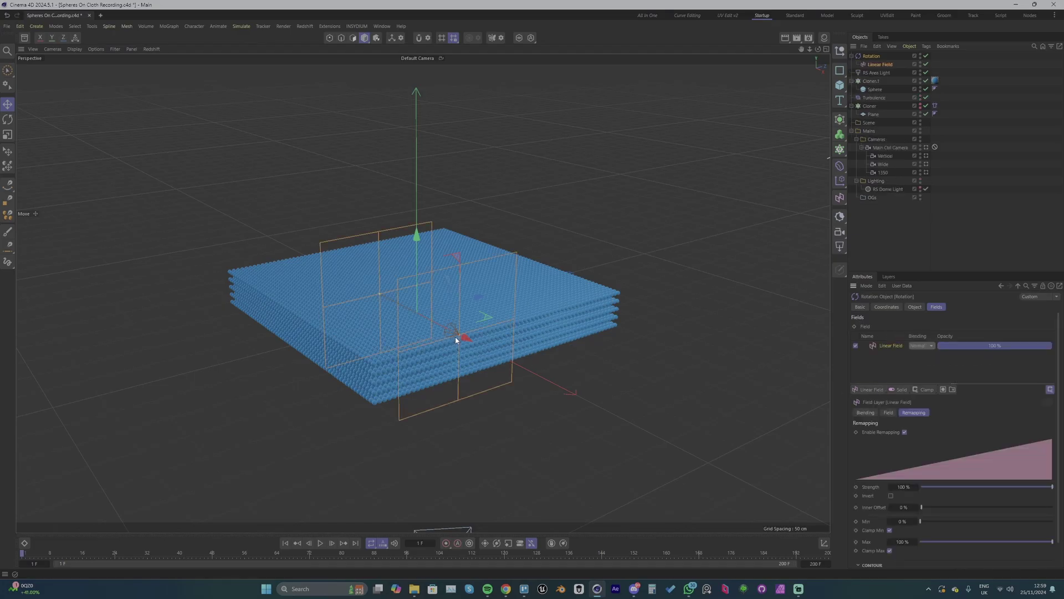
pyautogui.moveTo(457, 335); pyautogui.dragTo(572, 341)
pyautogui.moveTo(414, 357)
pyautogui.mouseDown()
pyautogui.moveTo(482, 351)
pyautogui.moveTo(415, 342)
pyautogui.mouseUp()
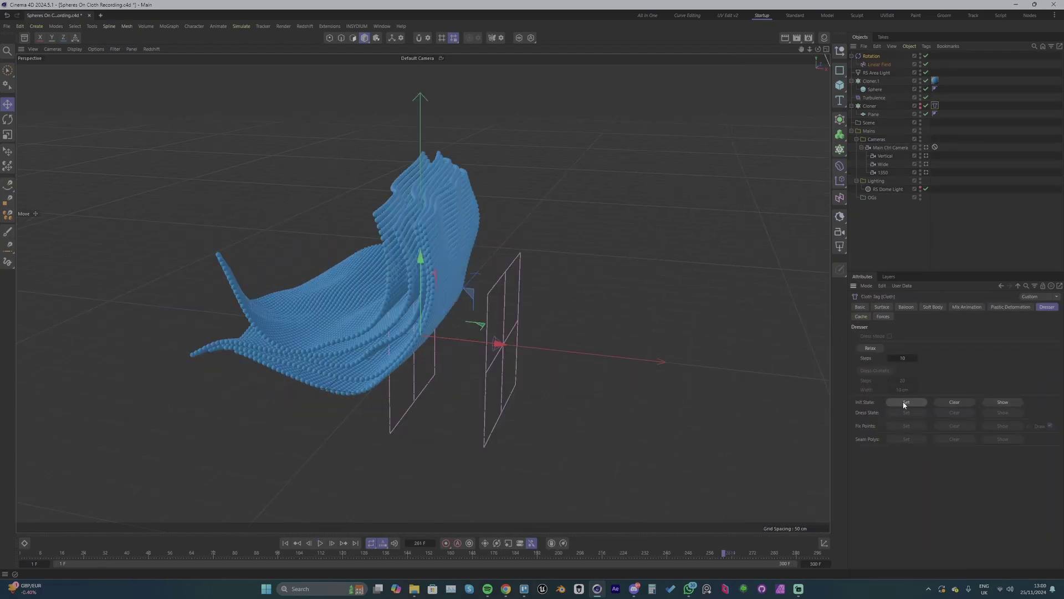
# Store the cloth's folded shape at frame 261 as its Init State and return to the first frame.
pyautogui.hotkey('shift', 'f')
pyautogui.keyDown('alt'); pyautogui.moveTo(412, 326); pyautogui.dragTo(427, 331, button='middle'); pyautogui.keyUp('alt')
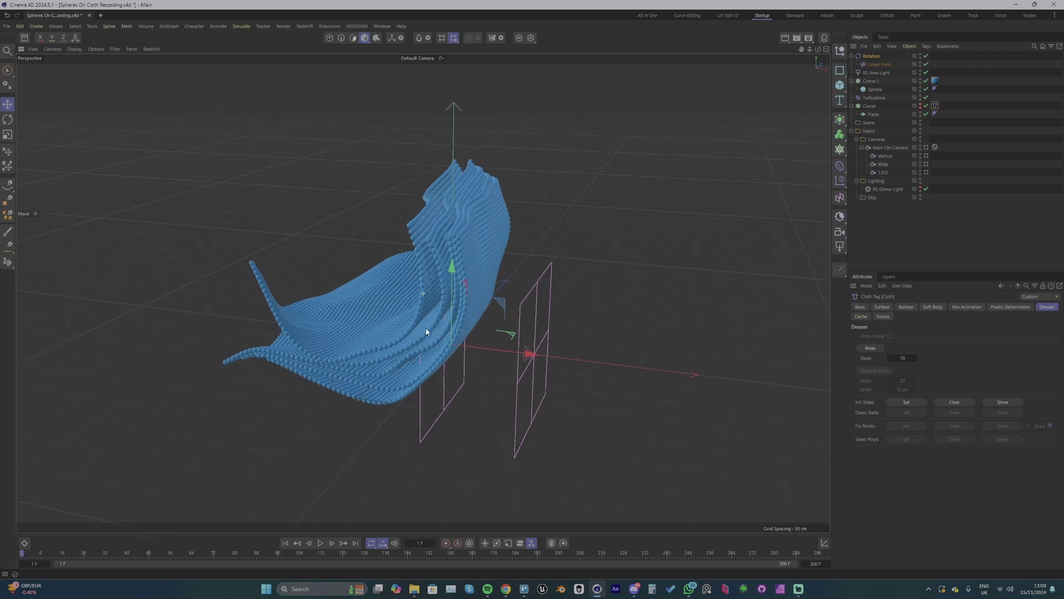
# Select the Rotation force's Linear Field and rotate it so that its direction points upward through the folded cloth.
pyautogui.click(533, 322)
pyautogui.press('r')
pyautogui.moveTo(531, 324); pyautogui.dragTo(526, 282)
pyautogui.press('e')
pyautogui.keyDown('alt'); pyautogui.moveTo(447, 332); pyautogui.dragTo(407, 226); pyautogui.keyUp('alt')
pyautogui.keyDown('alt'); pyautogui.moveTo(435, 258); pyautogui.dragTo(487, 320, button='middle'); pyautogui.keyUp('alt')
pyautogui.press('r')
pyautogui.moveTo(478, 308)
pyautogui.mouseDown()
pyautogui.moveTo(468, 312)
pyautogui.moveTo(496, 302)
pyautogui.mouseUp()
pyautogui.press('e')
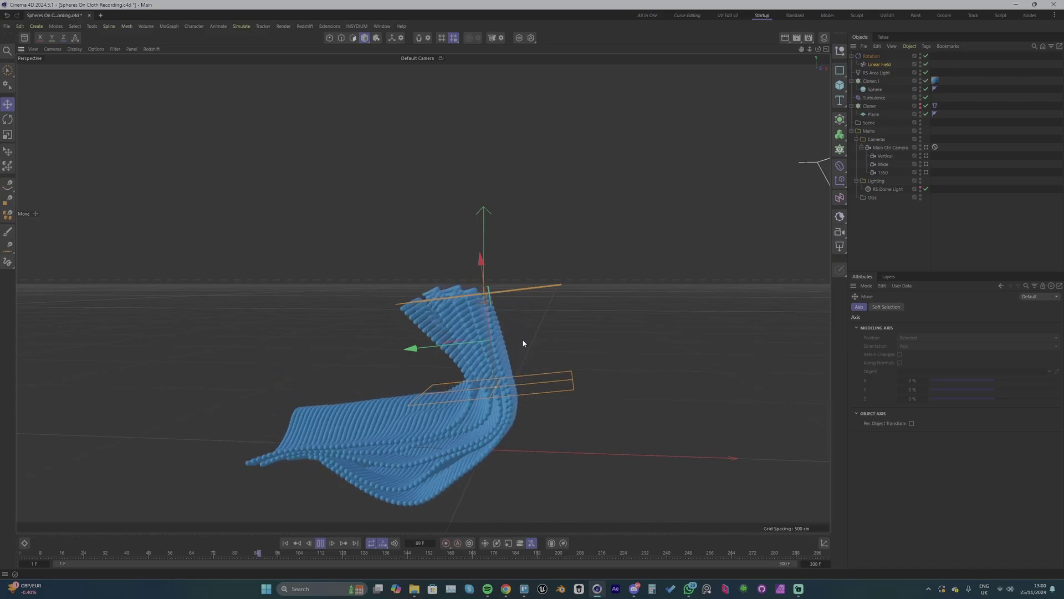
# Raise the Linear Field toward the upper end of the folded cloth and replay the simulation from the first frame.
pyautogui.press('space')
pyautogui.moveTo(499, 337); pyautogui.dragTo(499, 304)
pyautogui.press('space')
pyautogui.press('F8')
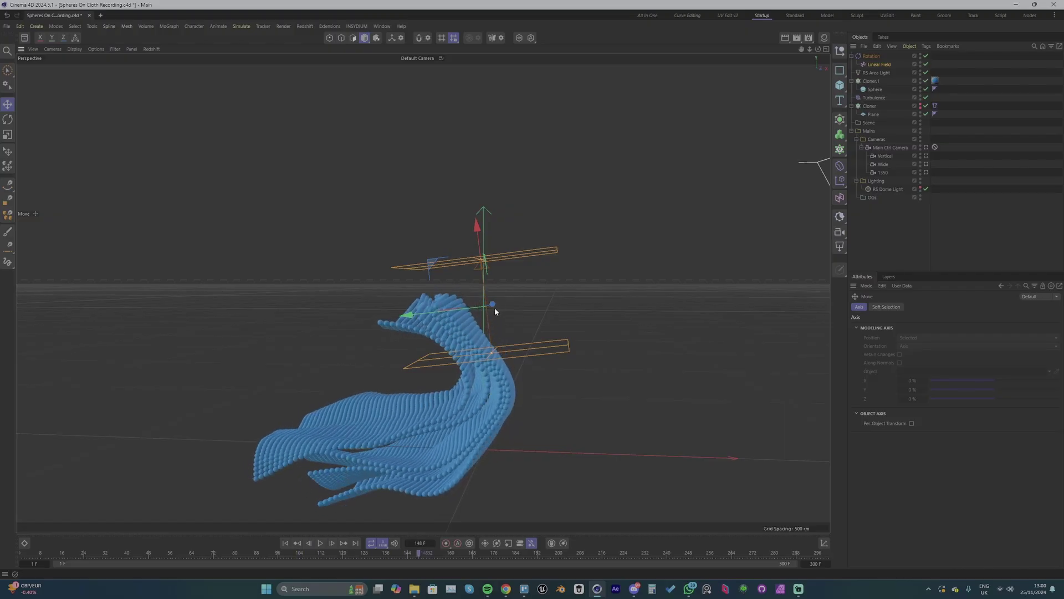
pyautogui.hotkey('shift', 'f')
pyautogui.press('space')
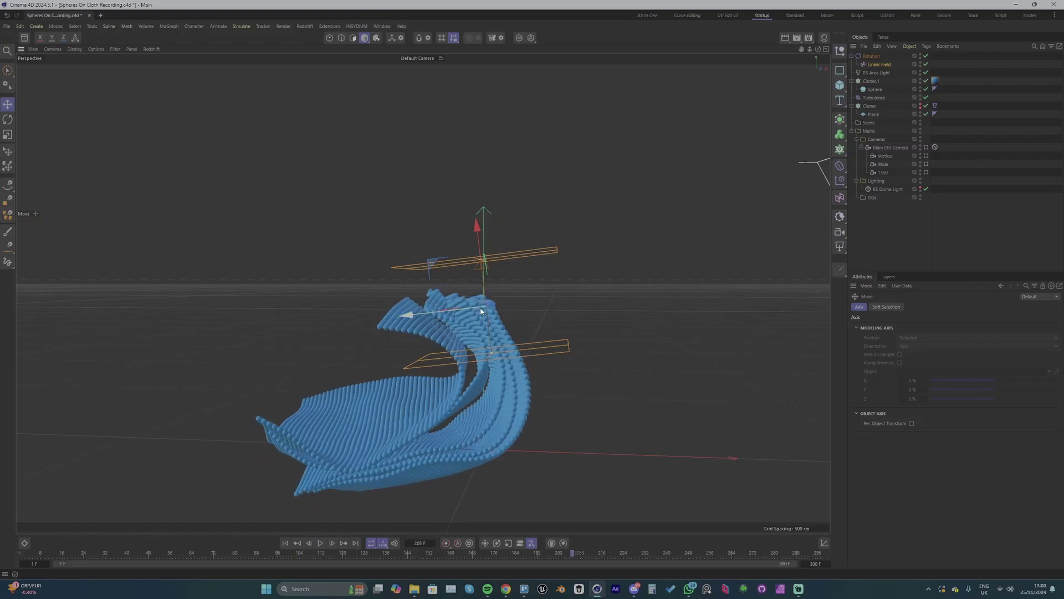
# Move the Rotation force's Linear Field down into the lower cloth folds, tilt it sideways and run the simulation.
pyautogui.keyDown('alt'); pyautogui.moveTo(468, 411); pyautogui.dragTo(514, 340); pyautogui.keyUp('alt')
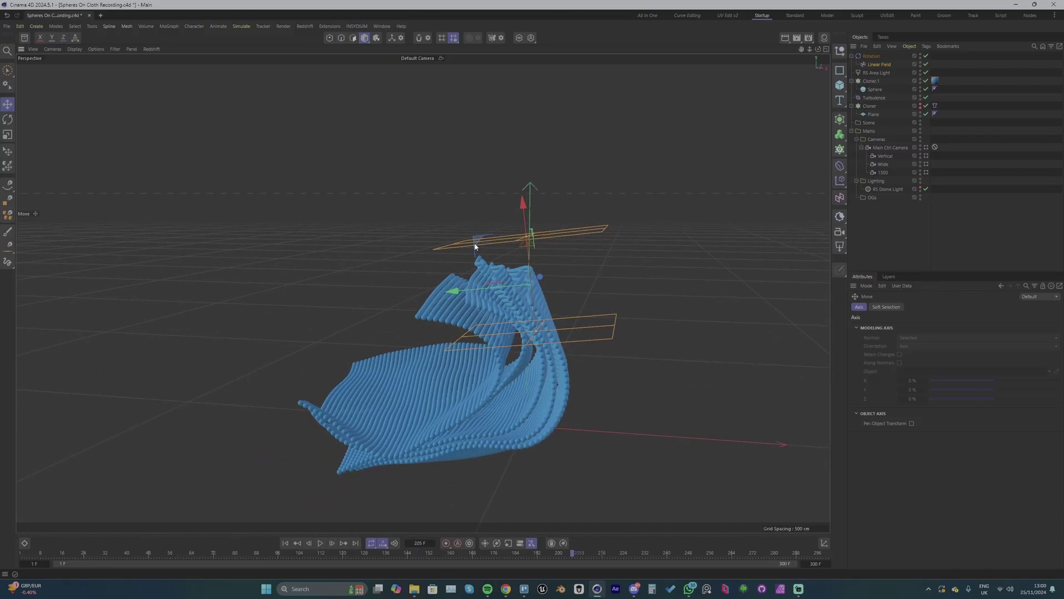
pyautogui.moveTo(473, 253); pyautogui.dragTo(469, 417)
pyautogui.press('r')
pyautogui.press('e')
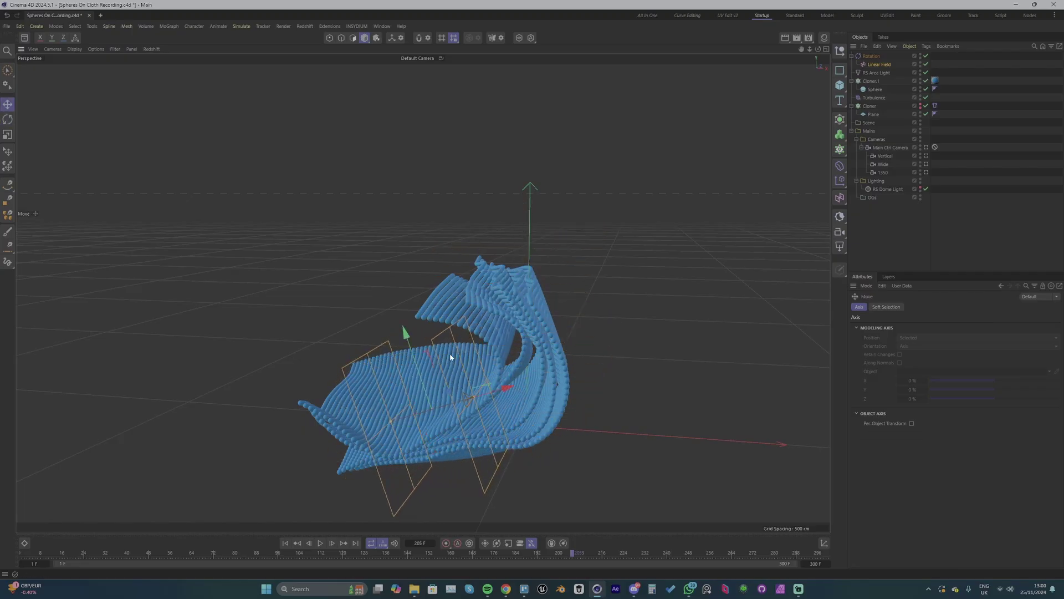
pyautogui.press('F8')
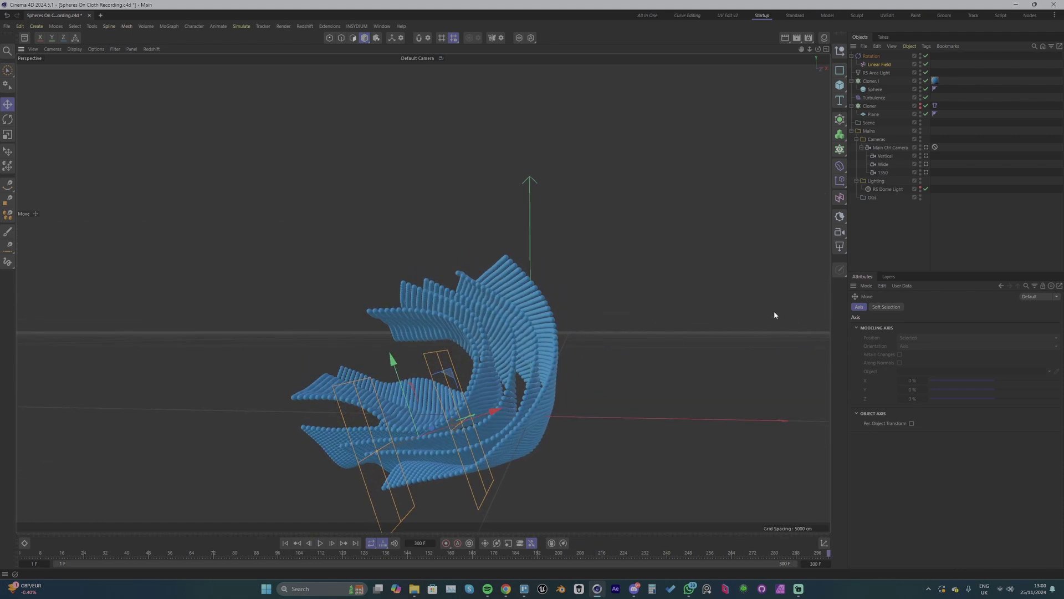
# Open the Cloth tag's Dresser settings and play the simulation with the Rotation force disabled, stopping around frame 147.
pyautogui.click(935, 105)
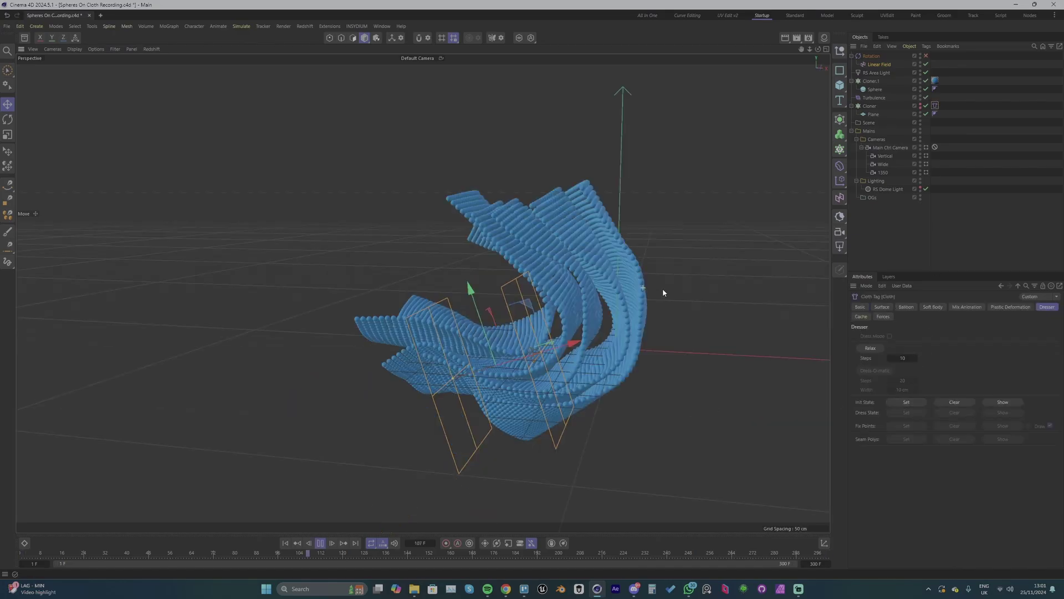
pyautogui.moveTo(663, 288)
pyautogui.keyDown('alt'); pyautogui.mouseDown()
pyautogui.moveTo(687, 288)
pyautogui.moveTo(681, 277)
pyautogui.mouseUp(); pyautogui.keyUp('alt')
pyautogui.press('F8')
# Hide the grid in the perspective view through the viewport's display filter.
pyautogui.click(131, 49)
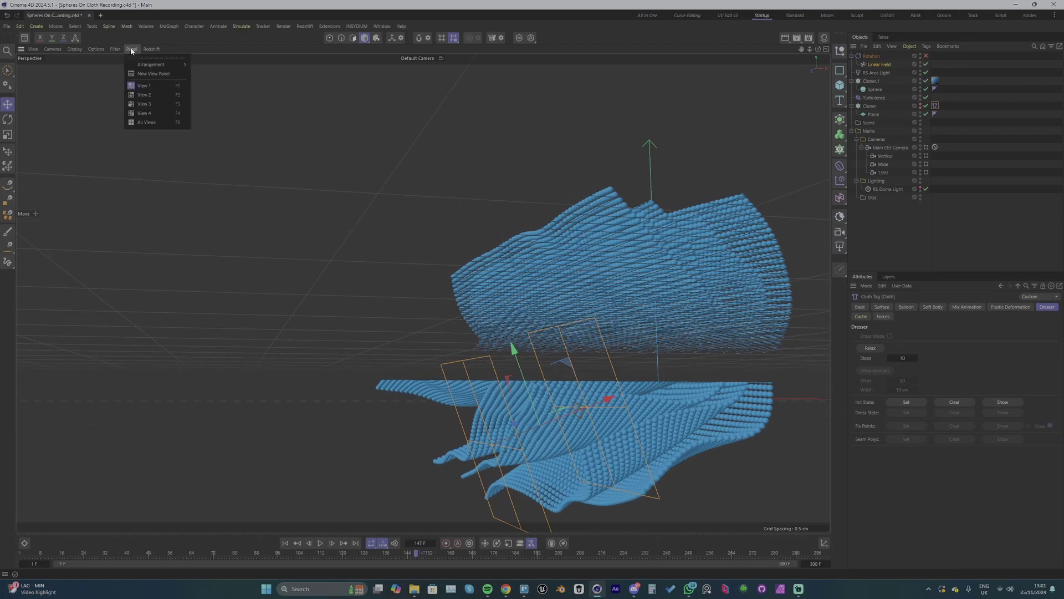
pyautogui.moveTo(116, 49)
pyautogui.click(130, 106)
pyautogui.keyDown('alt'); pyautogui.moveTo(527, 271); pyautogui.dragTo(483, 250); pyautogui.keyUp('alt')
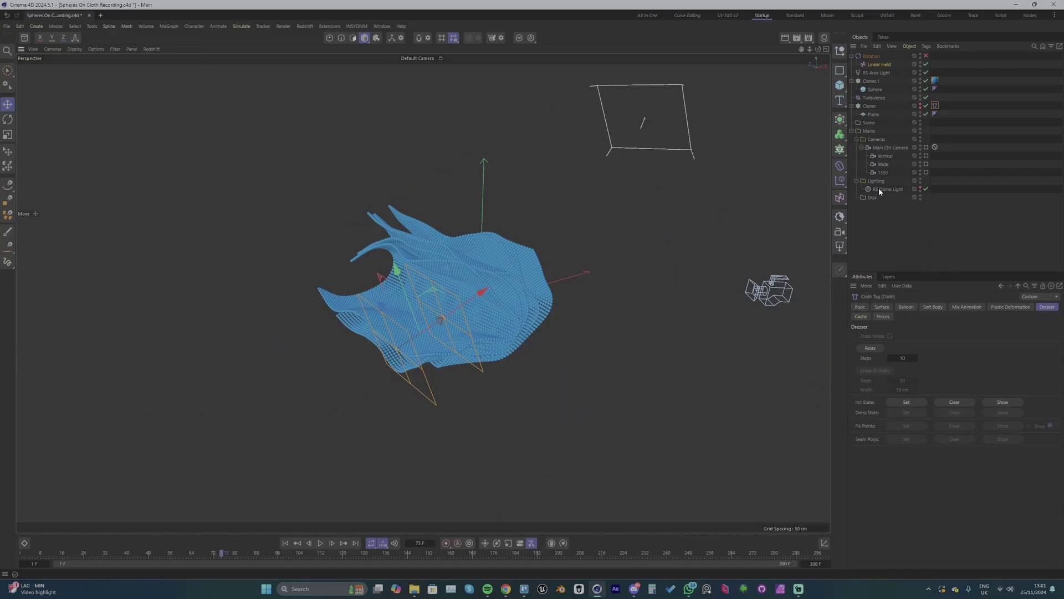
# Place the RS Area Light in the Lighting folder, then reposition it above the cloth and angle it towards the folds.
pyautogui.moveTo(874, 74); pyautogui.dragTo(880, 184)
pyautogui.press('o')
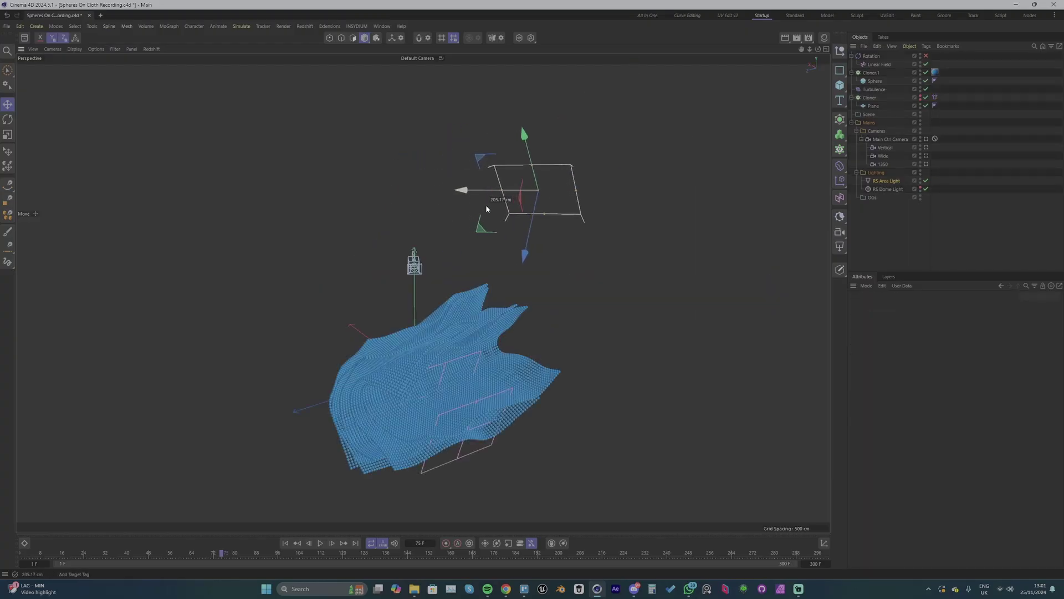
pyautogui.keyDown('alt'); pyautogui.moveTo(487, 204); pyautogui.dragTo(559, 205); pyautogui.keyUp('alt')
pyautogui.moveTo(444, 241); pyautogui.dragTo(489, 341)
pyautogui.press('r')
pyautogui.press('e')
pyautogui.click(673, 351)
# Adjust the Main Ctrl Camera's Protection tag so the camera can move, look through it and frame the whole cloth.
pyautogui.click(935, 139)
pyautogui.click(908, 326)
pyautogui.click(910, 368)
pyautogui.click(926, 139)
pyautogui.keyDown('alt'); pyautogui.moveTo(706, 283); pyautogui.dragTo(489, 291); pyautogui.keyUp('alt')
# Switch to the All In One layout, widen the Redshift RenderView beside the viewport and save the project.
pyautogui.click(654, 17)
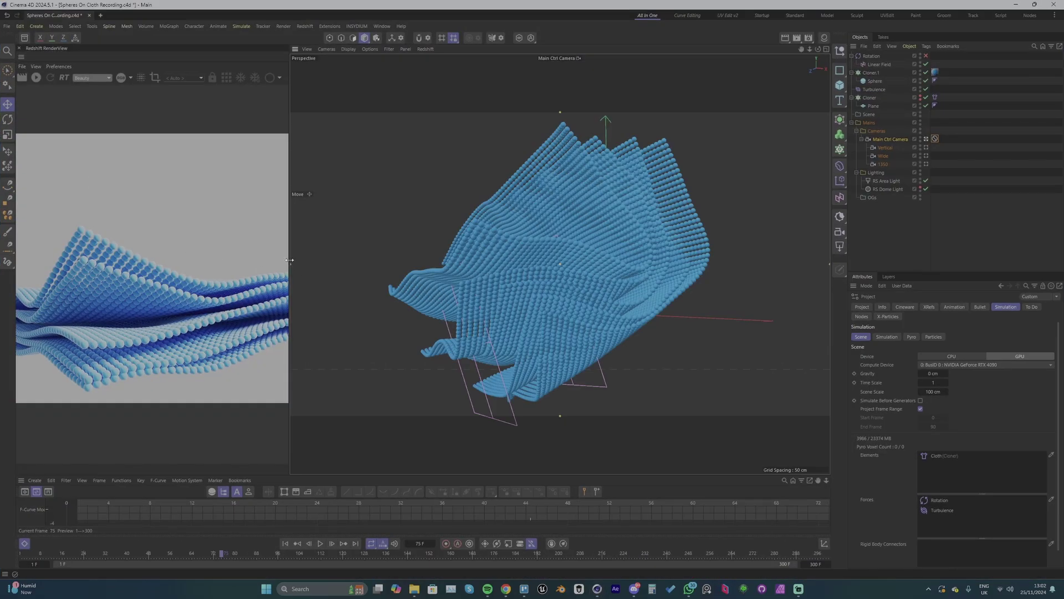
pyautogui.moveTo(289, 260); pyautogui.dragTo(447, 260)
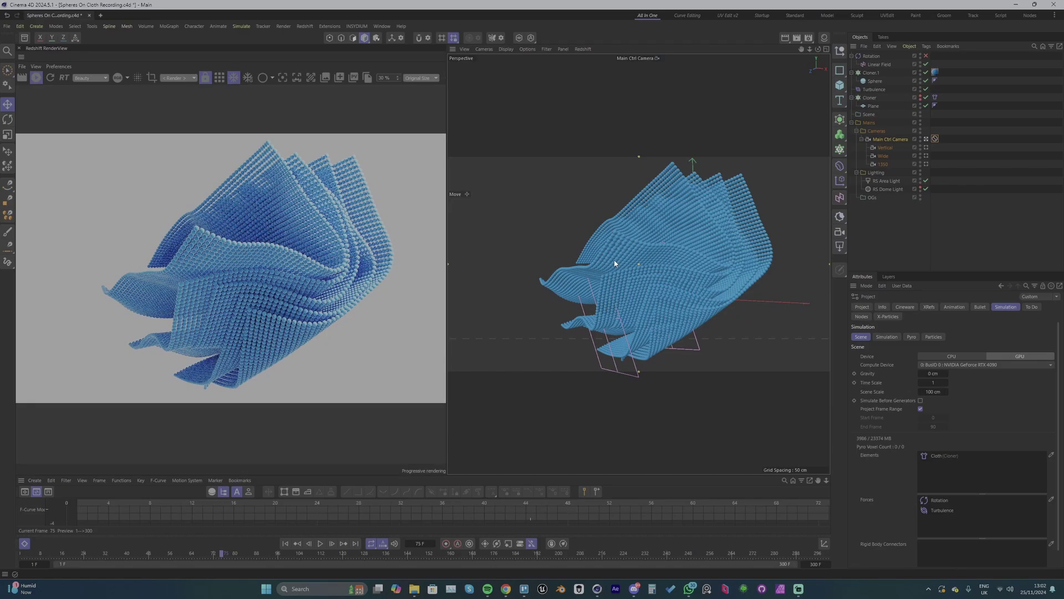
pyautogui.hotkey('ctrl', 's')
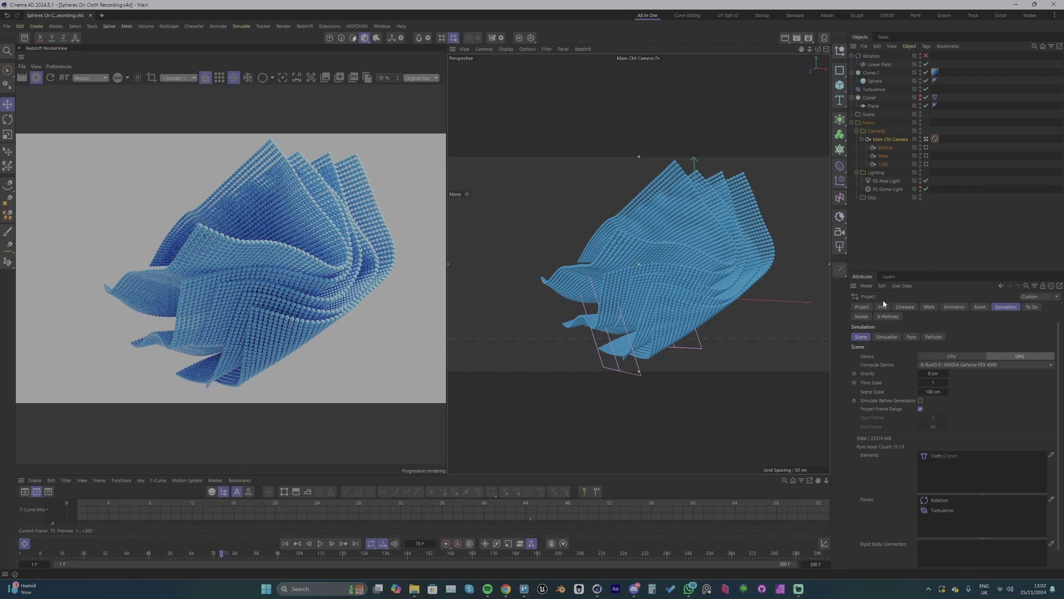
# Set the Main Ctrl Camera's focal length to 70 mm and pull the camera back to fit the cloth.
pyautogui.click(907, 140)
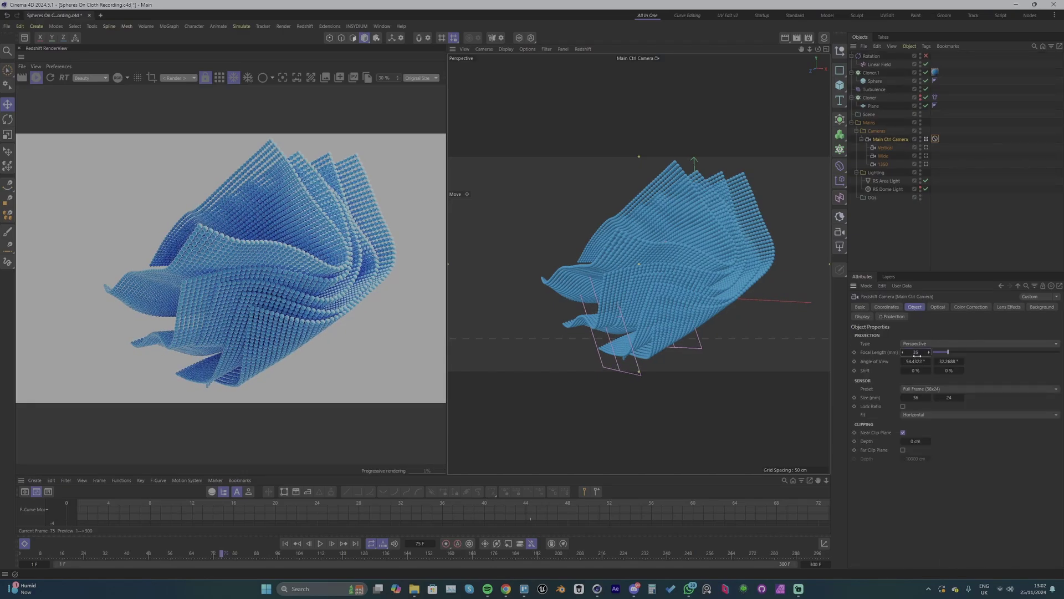
pyautogui.moveTo(916, 354); pyautogui.dragTo(942, 353)
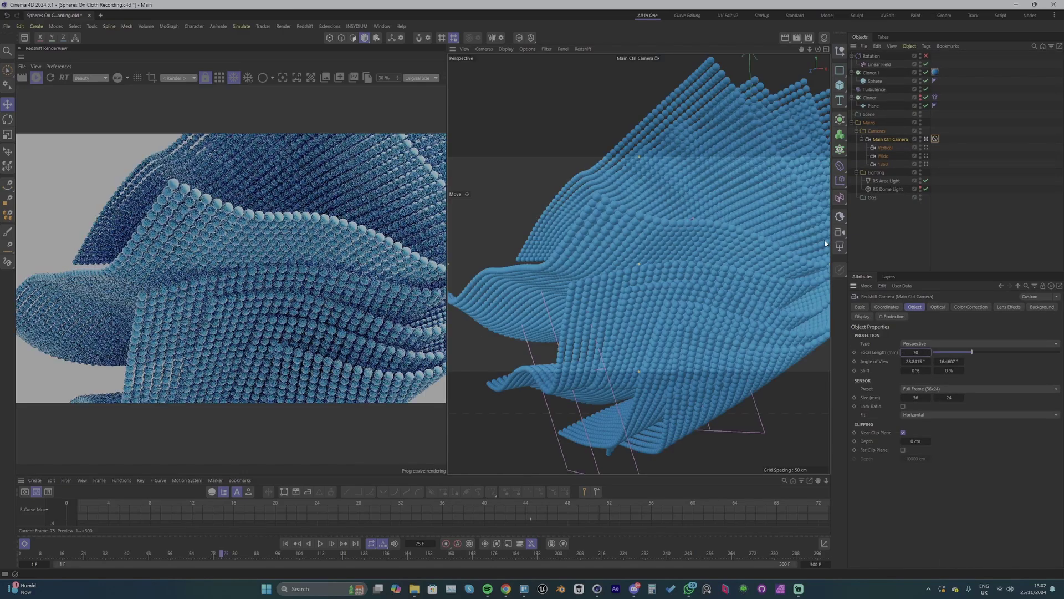
pyautogui.keyDown('alt'); pyautogui.moveTo(639, 264); pyautogui.dragTo(578, 264, button='right'); pyautogui.keyUp('alt')
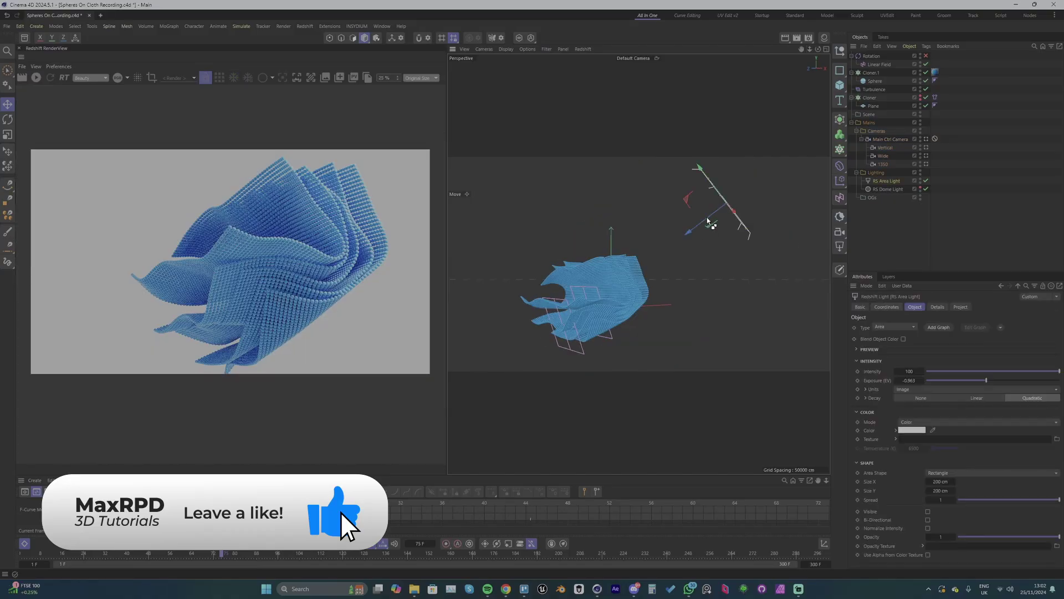
# Duplicate the RS Area Light, move the copy to the opposite lower side of the cloth and rotate it towards the folds.
pyautogui.keyDown('ctrl'); pyautogui.moveTo(707, 218); pyautogui.dragTo(466, 370); pyautogui.keyUp('ctrl')
pyautogui.keyDown('alt'); pyautogui.moveTo(551, 335); pyautogui.dragTo(611, 310, button='middle'); pyautogui.keyUp('alt')
pyautogui.moveTo(560, 370); pyautogui.dragTo(523, 390)
pyautogui.keyDown('alt'); pyautogui.moveTo(558, 351); pyautogui.dragTo(613, 318, button='middle'); pyautogui.keyUp('alt')
pyautogui.press('r')
pyautogui.moveTo(619, 329); pyautogui.dragTo(544, 359)
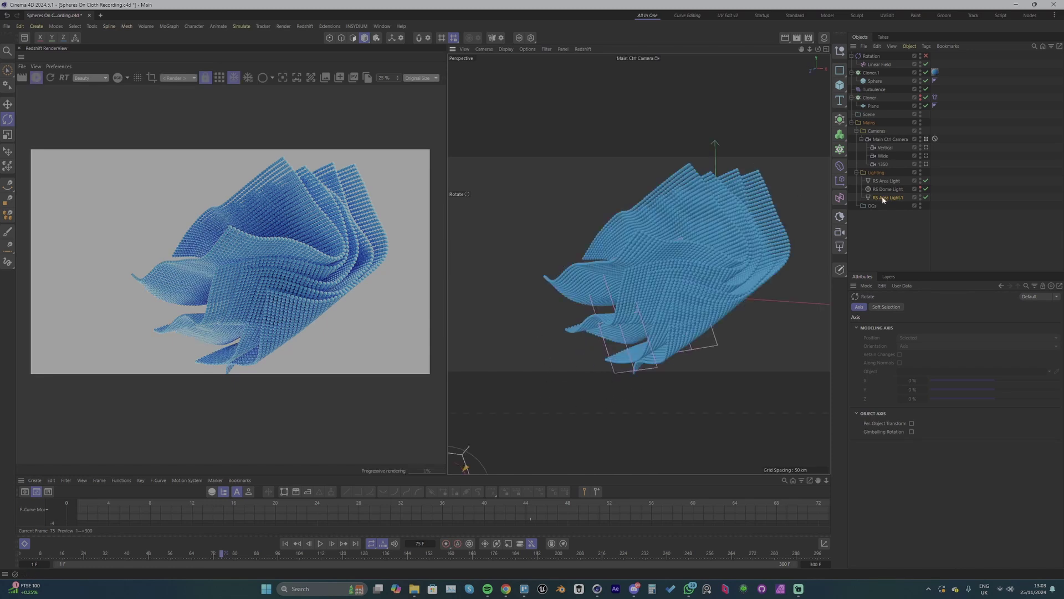
pyautogui.click(884, 198)
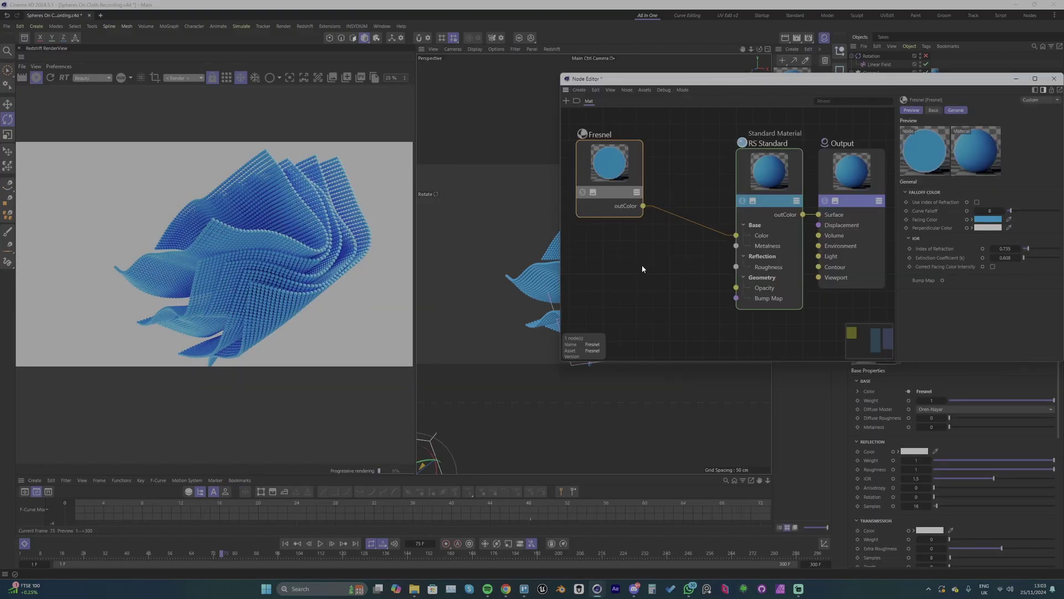
# In the RS Standard material node, set the Transmission Weight to 0.687 and the Dispersion (Abbe) to 0.14.
pyautogui.click(782, 169)
pyautogui.scroll(-2, 927, 235)
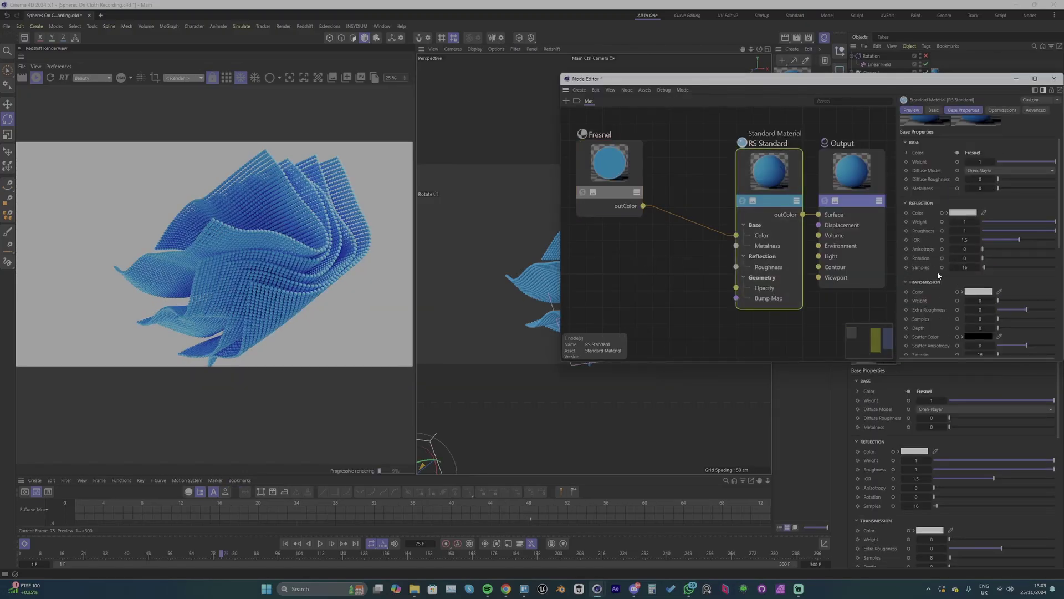
pyautogui.scroll(-2, 937, 277)
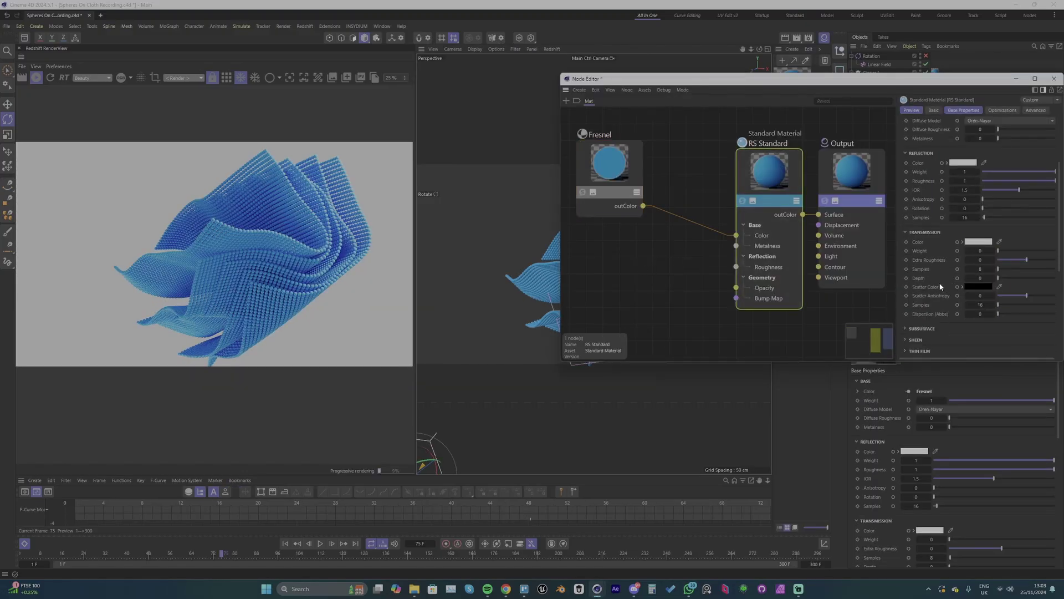
pyautogui.click(1038, 252)
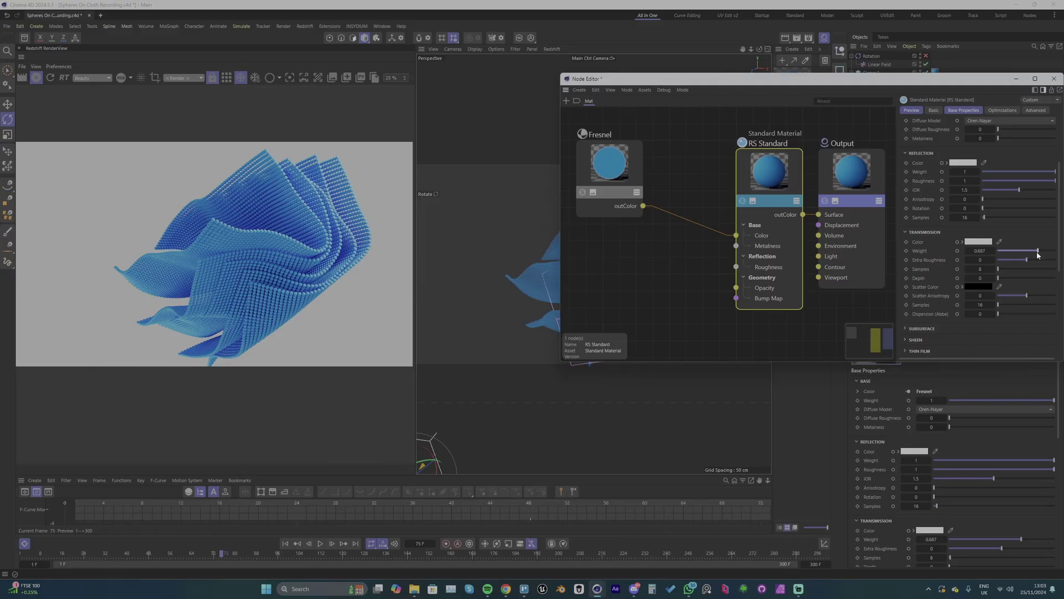
pyautogui.click(995, 314)
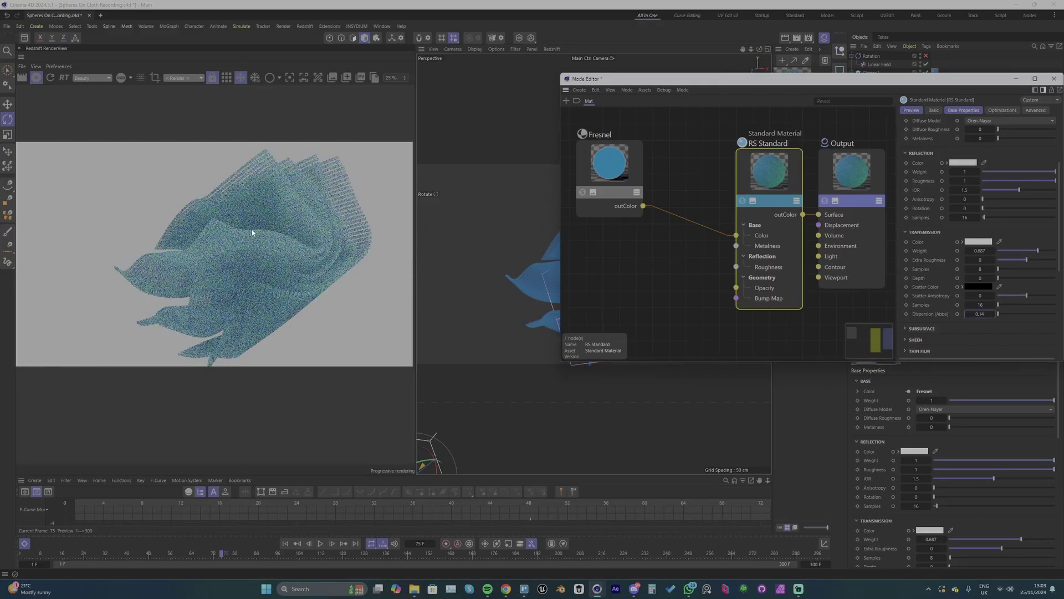
# Inspect the rendered spheres up close and shift the Fresnel node's Facing Color to a deeper blue.
pyautogui.scroll(1, 243, 236)
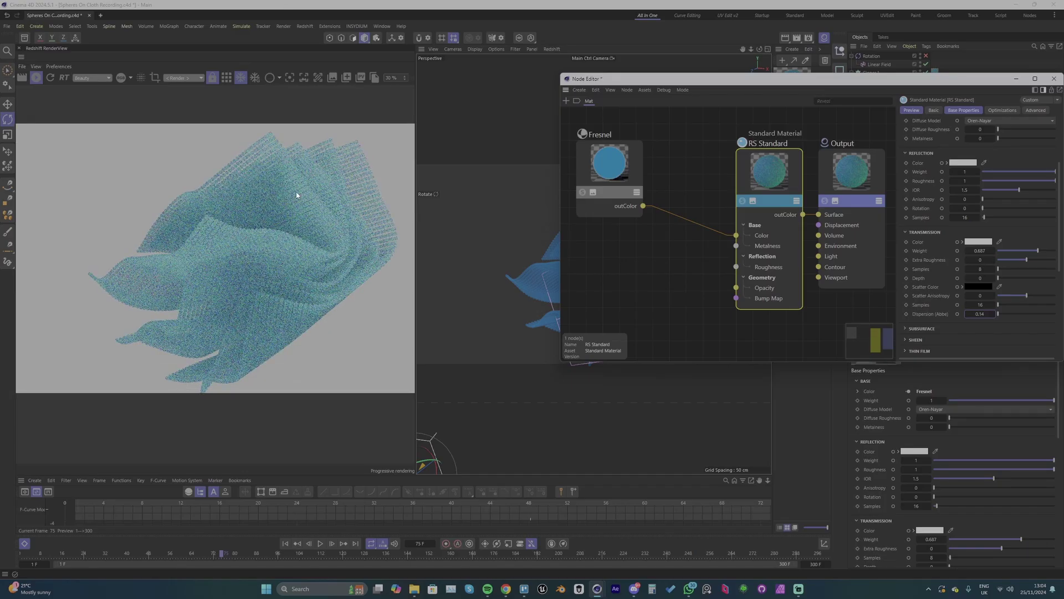
pyautogui.scroll(5, 298, 174)
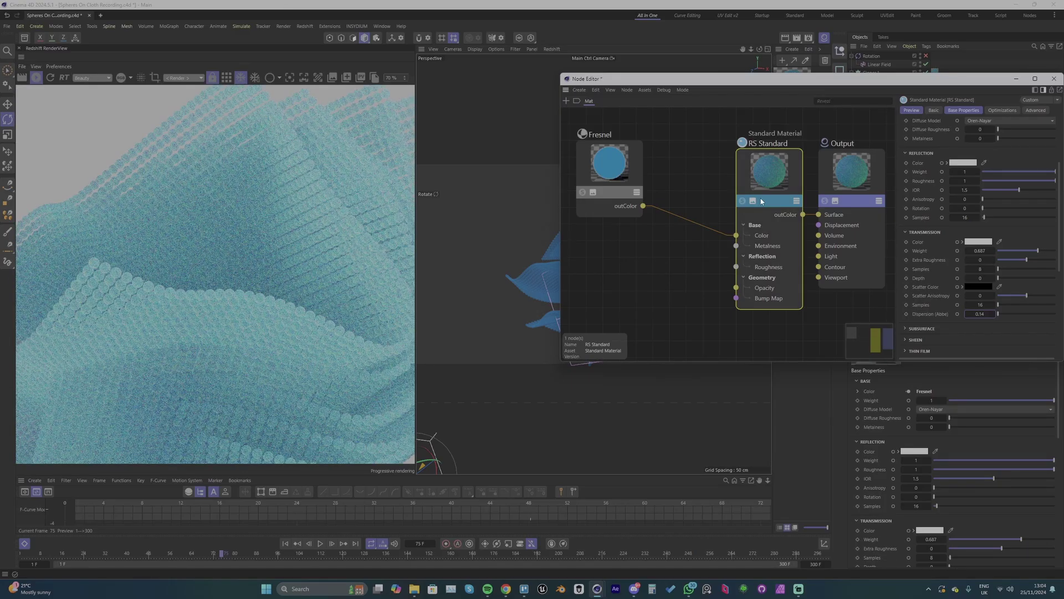
pyautogui.click(608, 166)
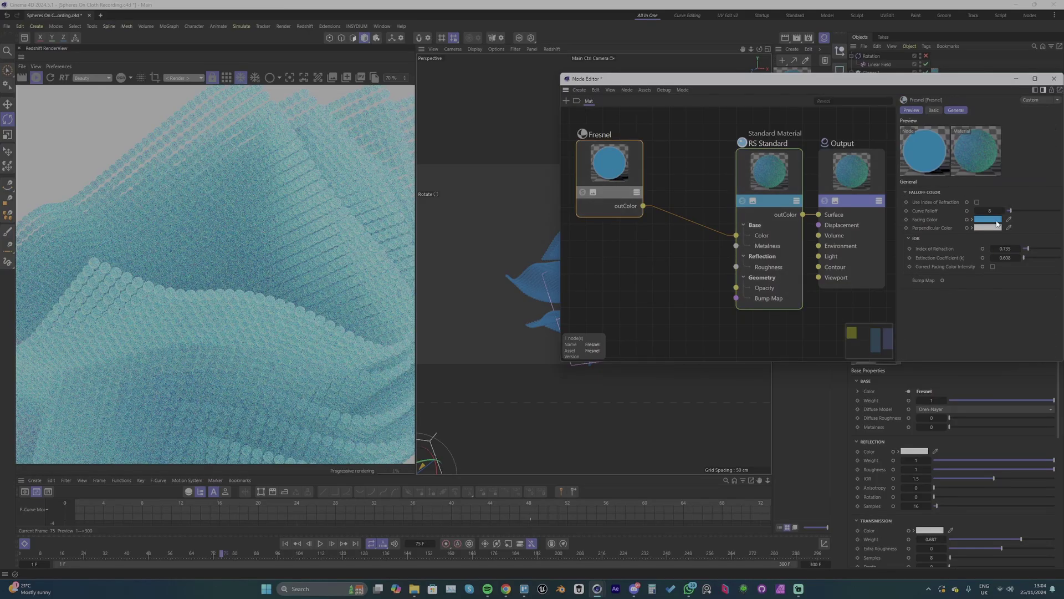
pyautogui.click(988, 219)
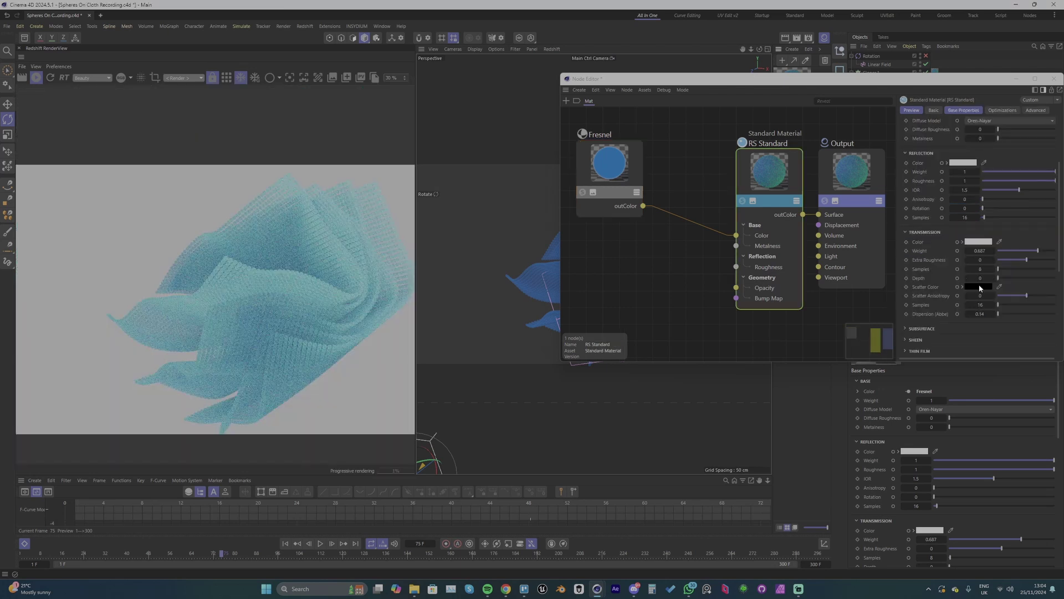
# Give the RS Standard transmission a blue Scatter Color with a hue of 216° and set Scatter Anisotropy to 0.142.
pyautogui.click(978, 287)
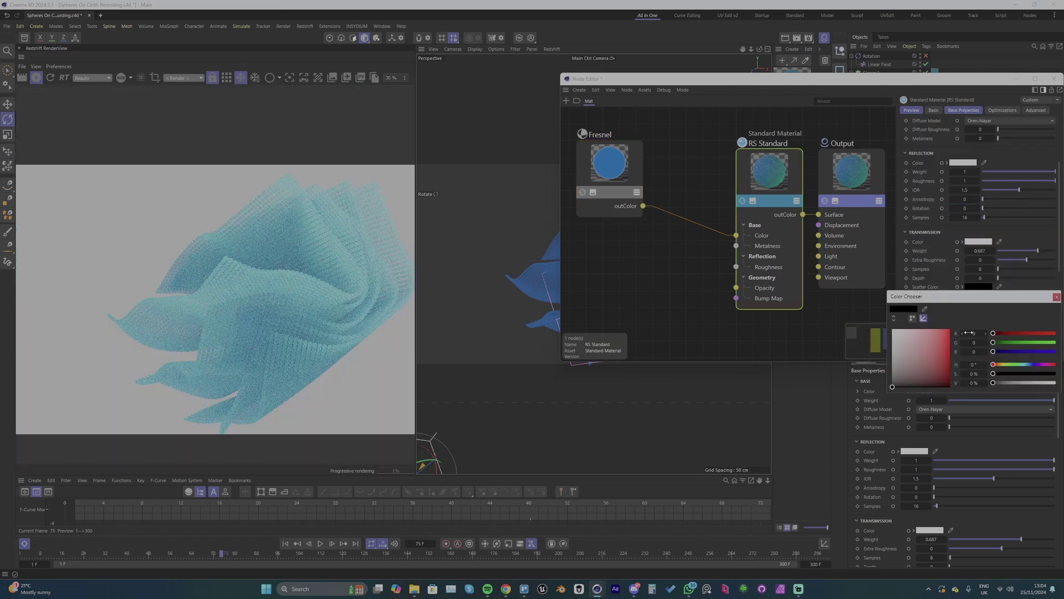
pyautogui.click(1030, 365)
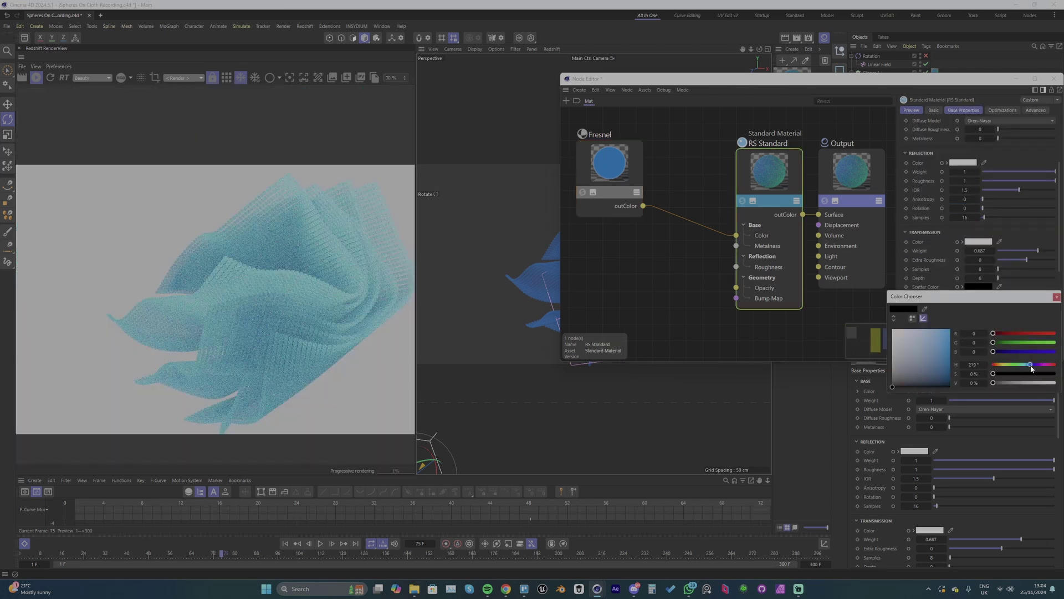
pyautogui.click(936, 345)
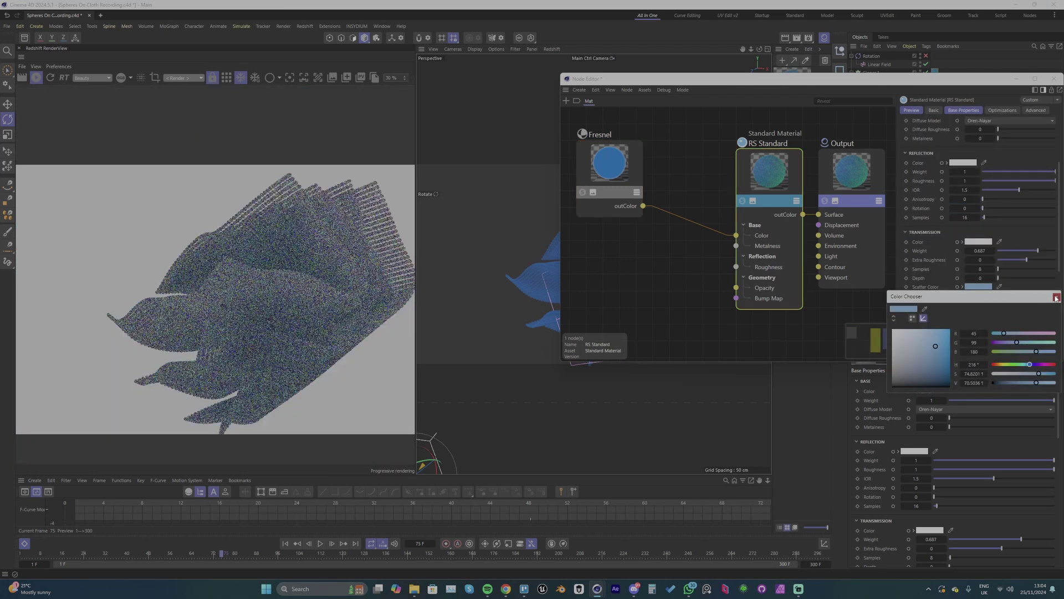
pyautogui.click(1054, 297)
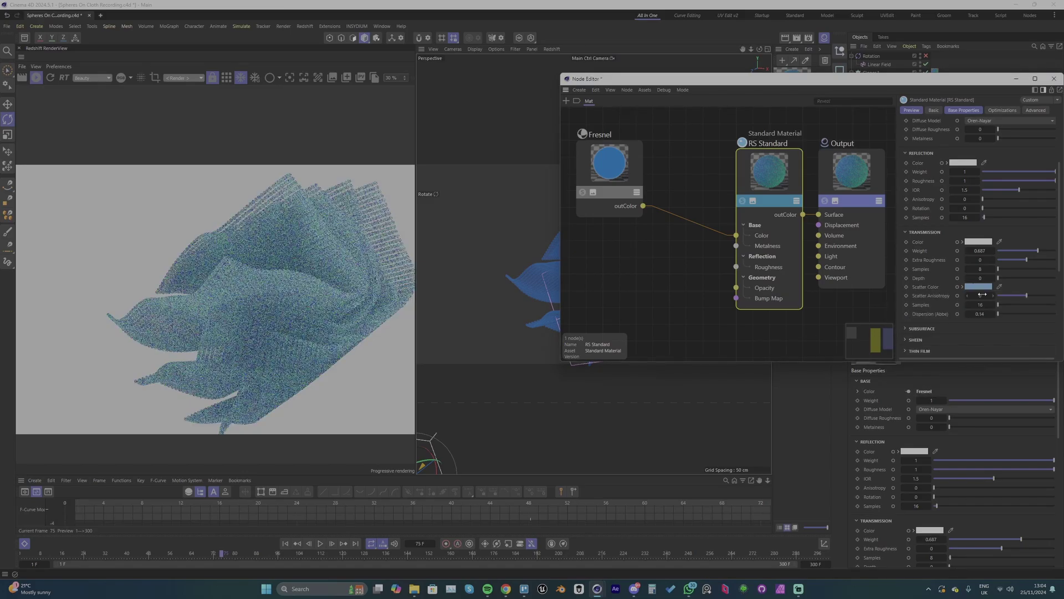
pyautogui.moveTo(979, 295); pyautogui.dragTo(987, 295)
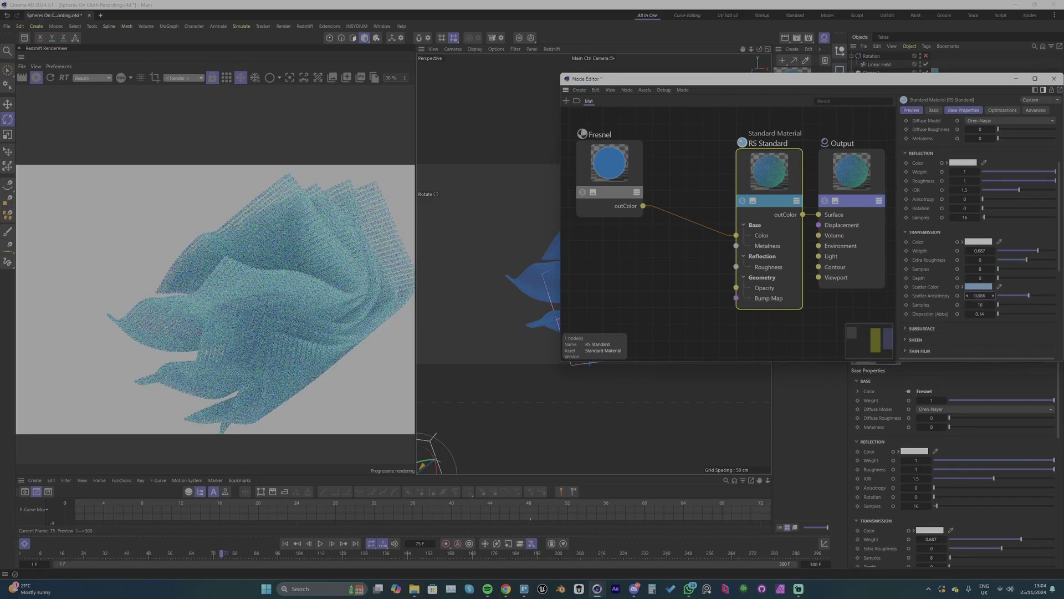
pyautogui.moveTo(990, 295); pyautogui.dragTo(995, 295)
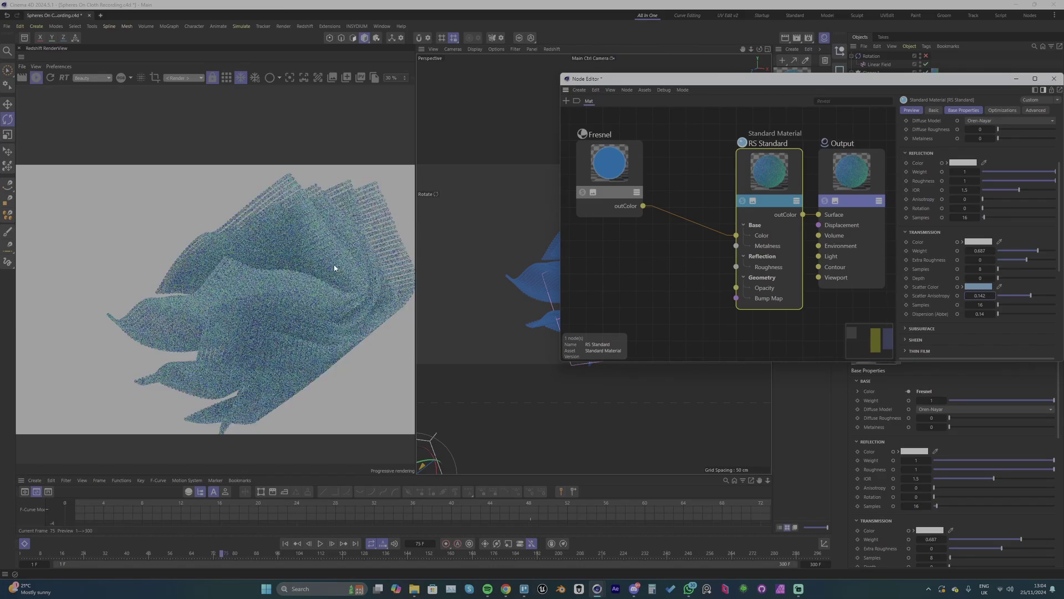
# Enlarge the render preview, set the RS Standard Transmission Weight to 0.428 and examine the spheres up close.
pyautogui.moveTo(414, 256); pyautogui.dragTo(459, 256)
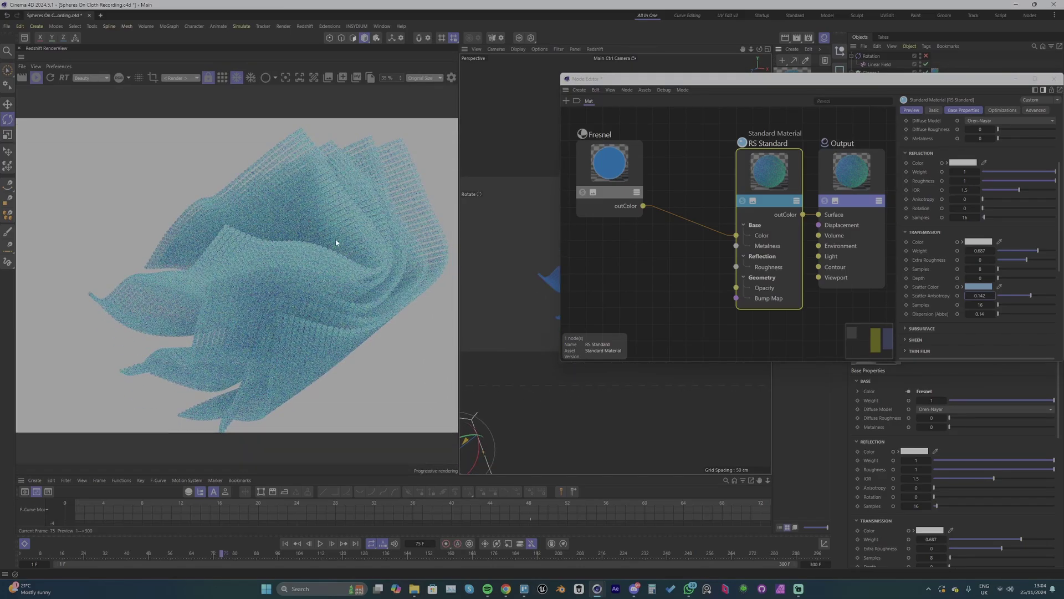
pyautogui.scroll(-1, 335, 242)
pyautogui.moveTo(1044, 253); pyautogui.dragTo(1054, 252)
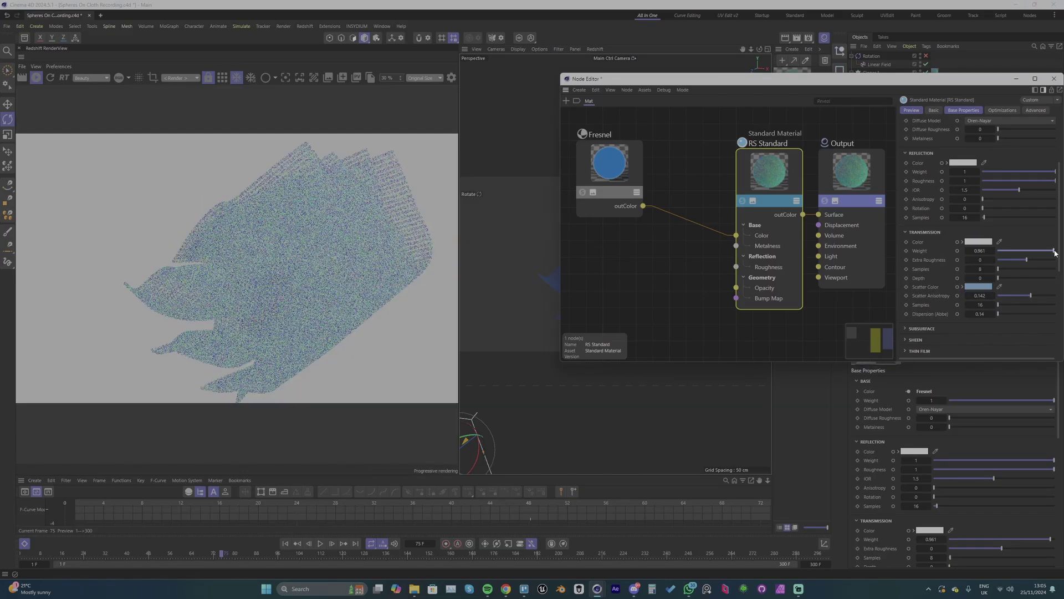
pyautogui.moveTo(1055, 252); pyautogui.dragTo(1022, 254)
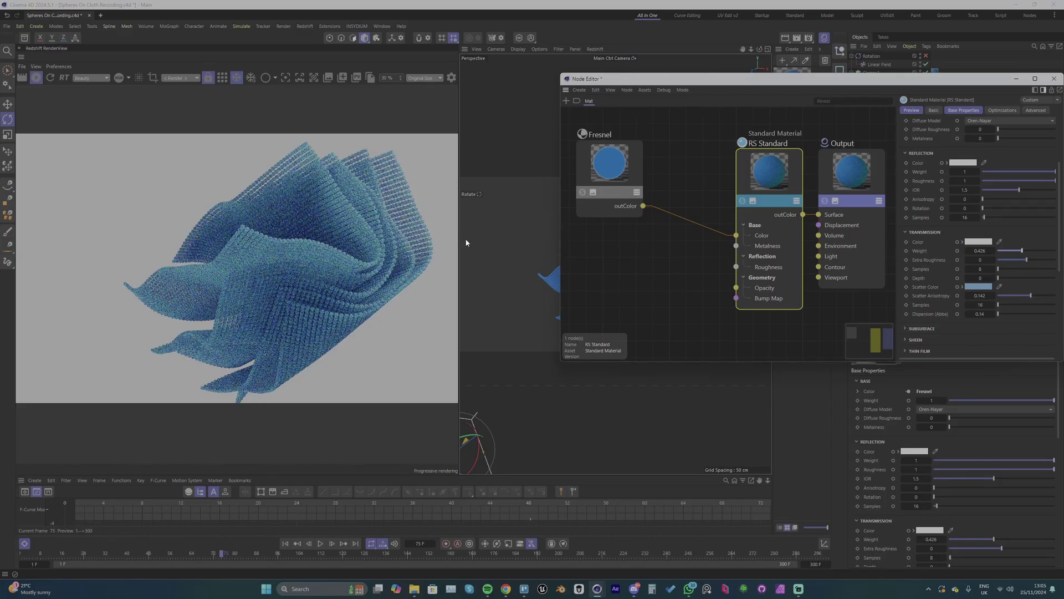
pyautogui.scroll(2, 356, 205)
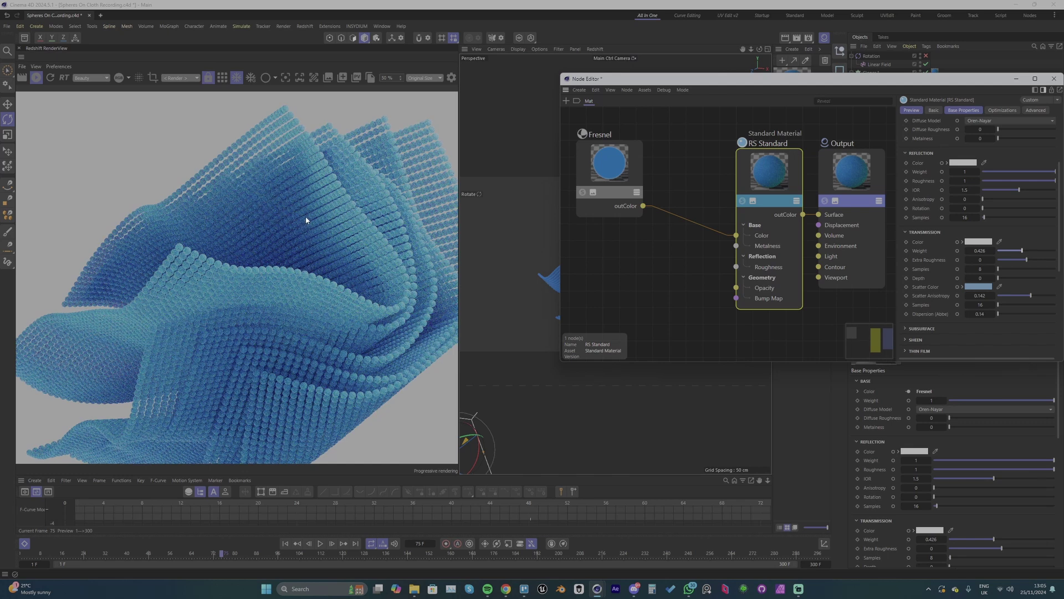
pyautogui.scroll(1, 306, 220)
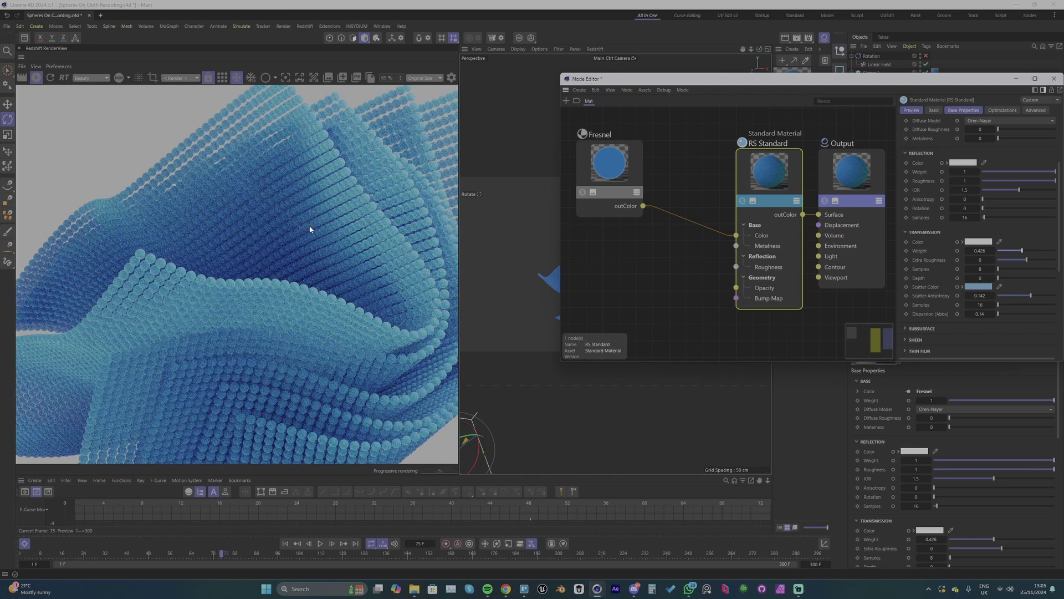
pyautogui.scroll(-3, 309, 229)
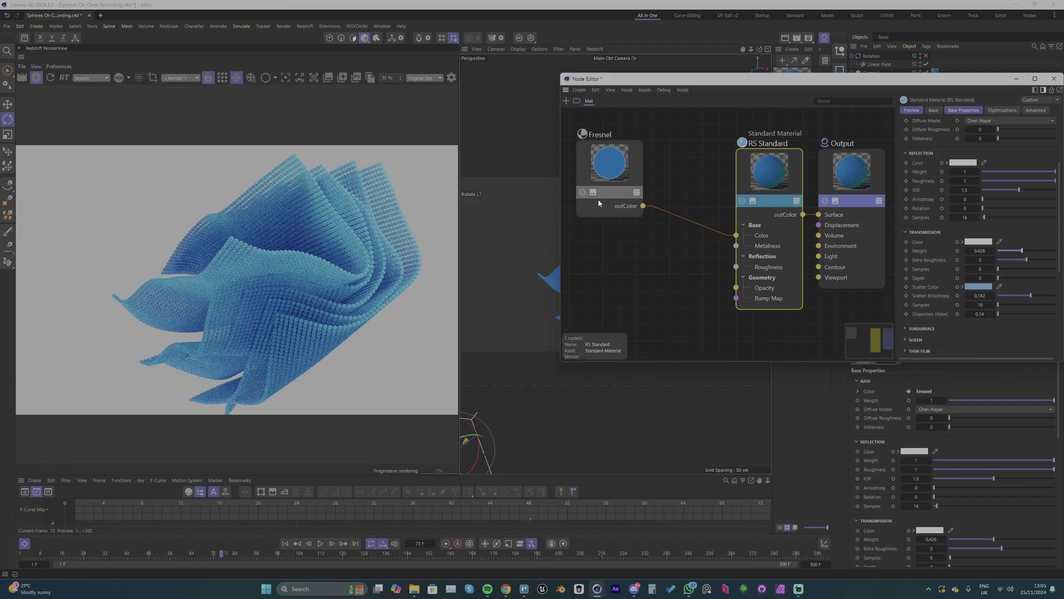
# Save the project, stop the live Redshift render and hide the Material Manager.
pyautogui.hotkey('ctrl', 's')
pyautogui.click(282, 292)
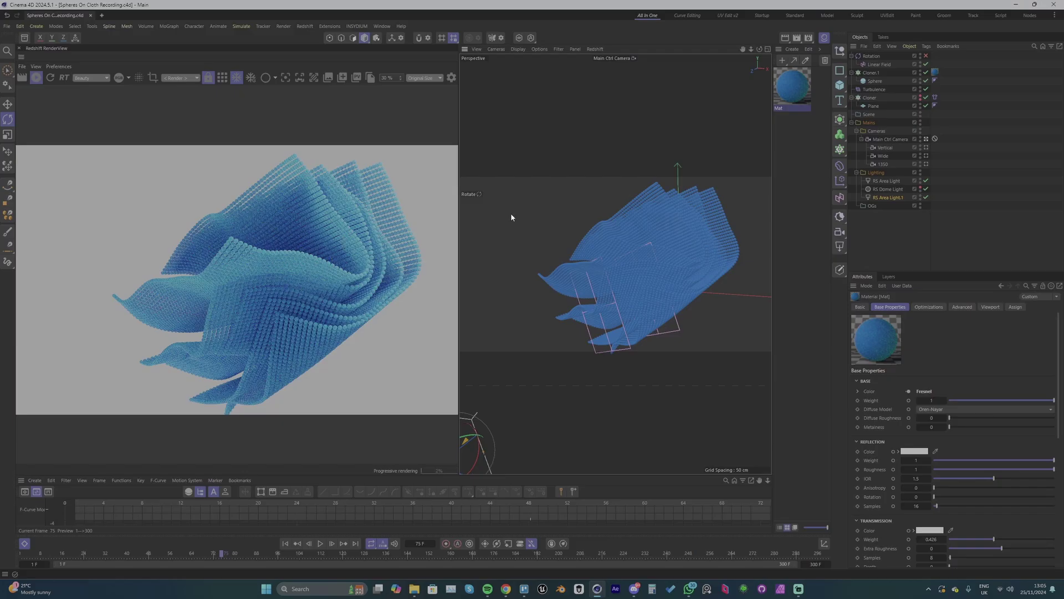
pyautogui.click(36, 78)
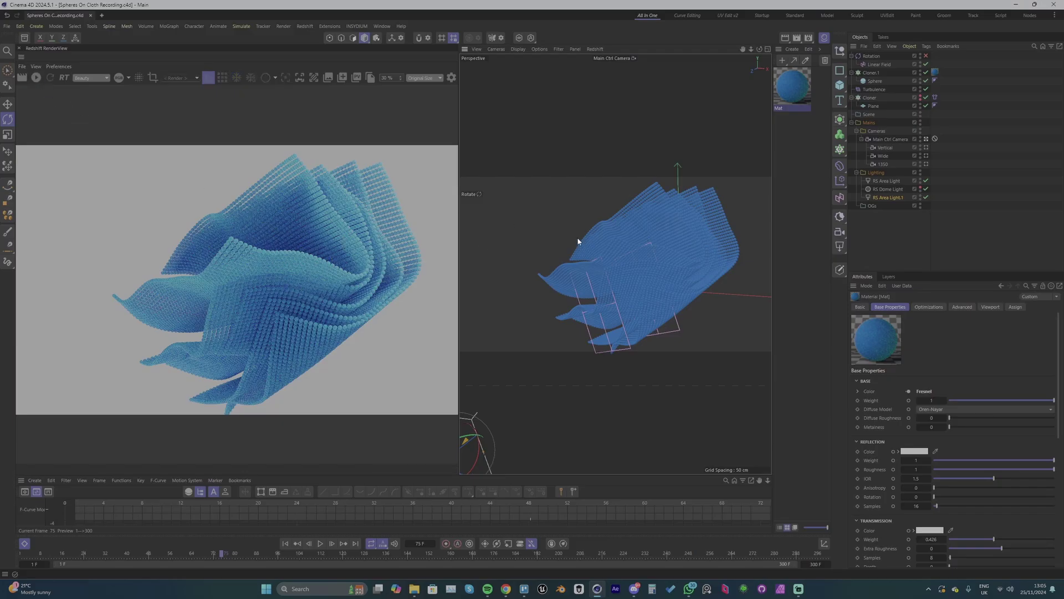
pyautogui.click(825, 37)
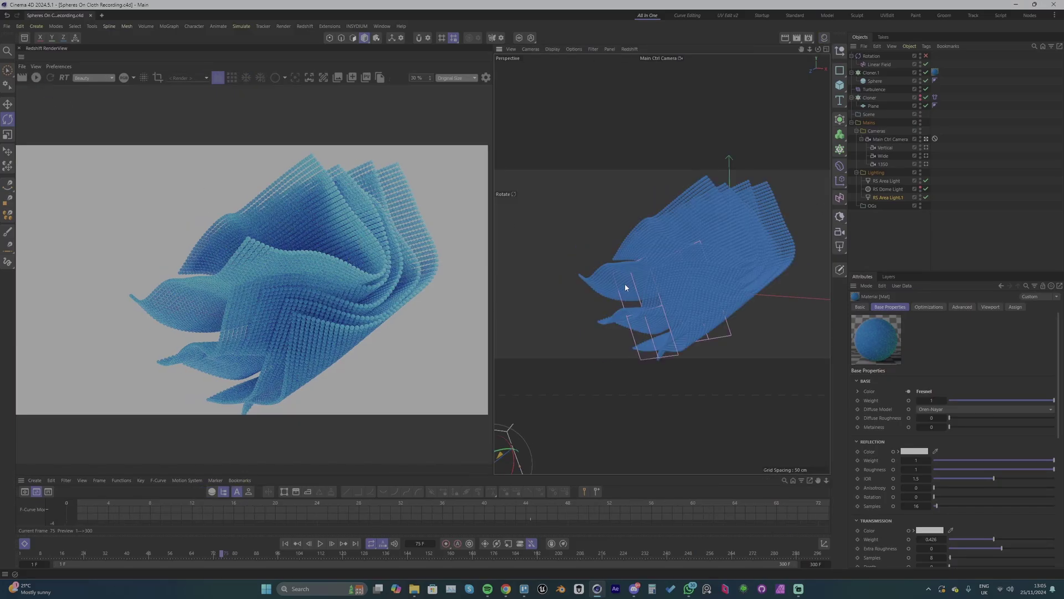
# Duplicate the second area light, save the project and replay the simulation from the first frame.
pyautogui.keyDown('ctrl'); pyautogui.moveTo(561, 279); pyautogui.dragTo(556, 278); pyautogui.keyUp('ctrl')
pyautogui.hotkey('ctrl', 's')
pyautogui.hotkey('shift', 'f')
pyautogui.press('F8')
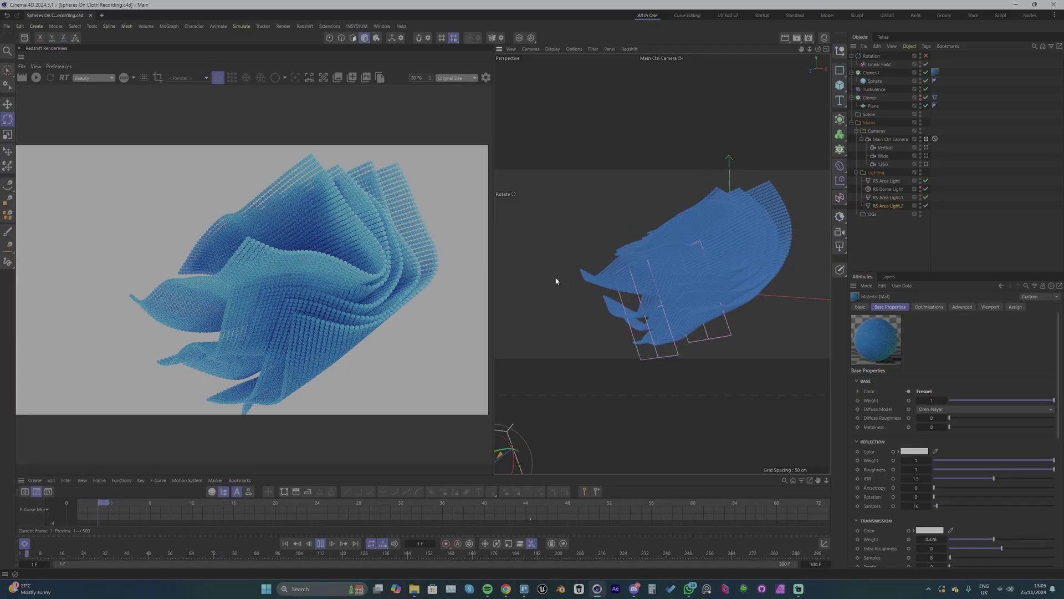